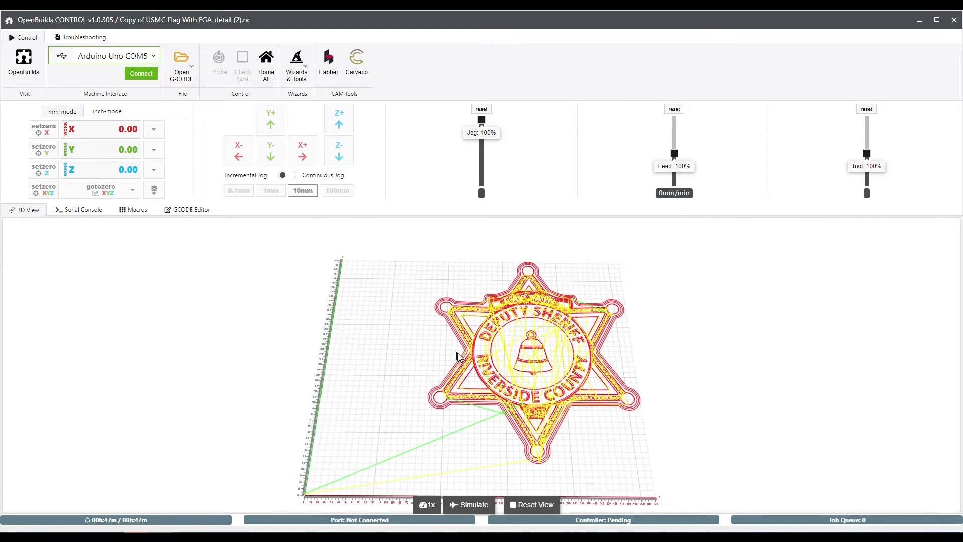
Step: Connect to the Arduino Uno on COM5 and review the firmware settings reported in the serial console
{"action": "left_click_drag", "start_coordinate": [454, 333], "coordinate": [400, 349]}
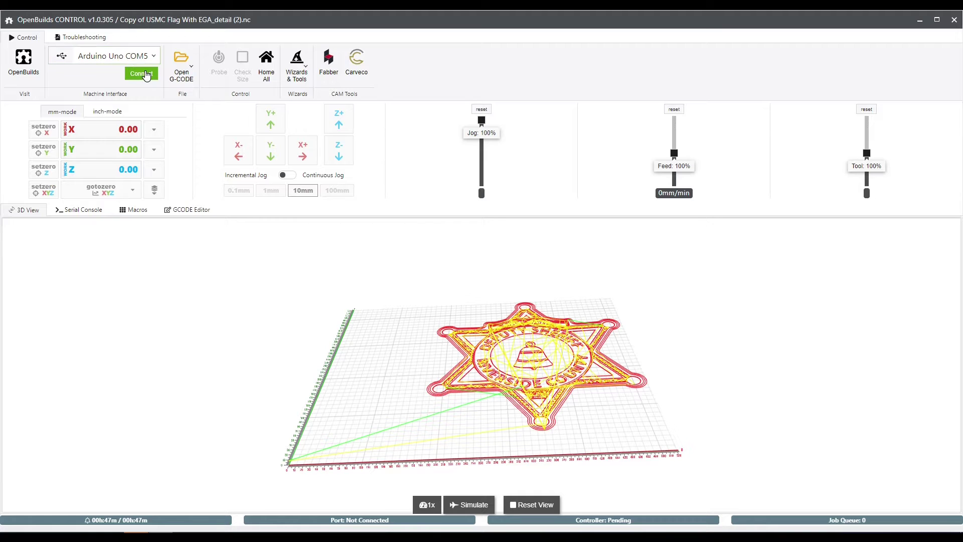
{"action": "left_click", "coordinate": [131, 77]}
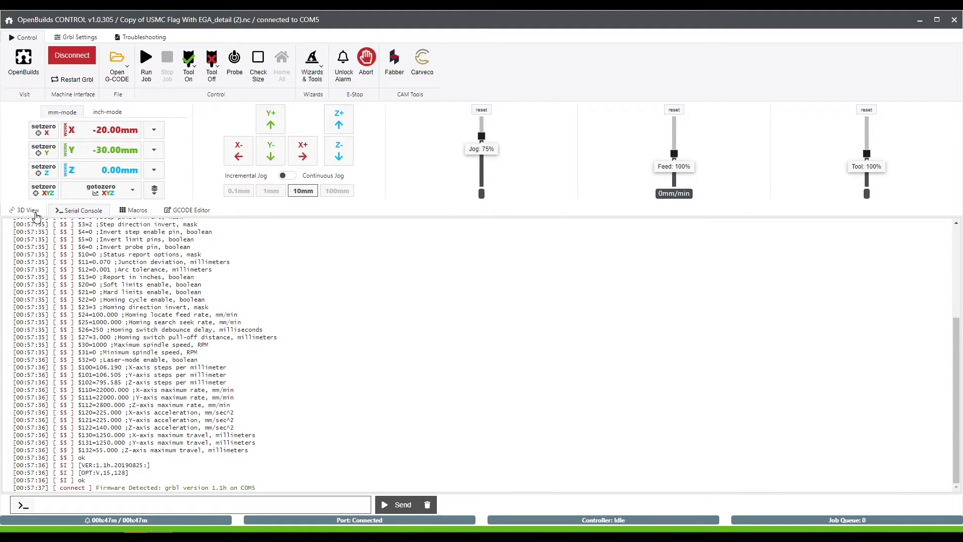
{"action": "scroll", "coordinate": [84, 349], "scroll_direction": "up", "scroll_amount": 10}
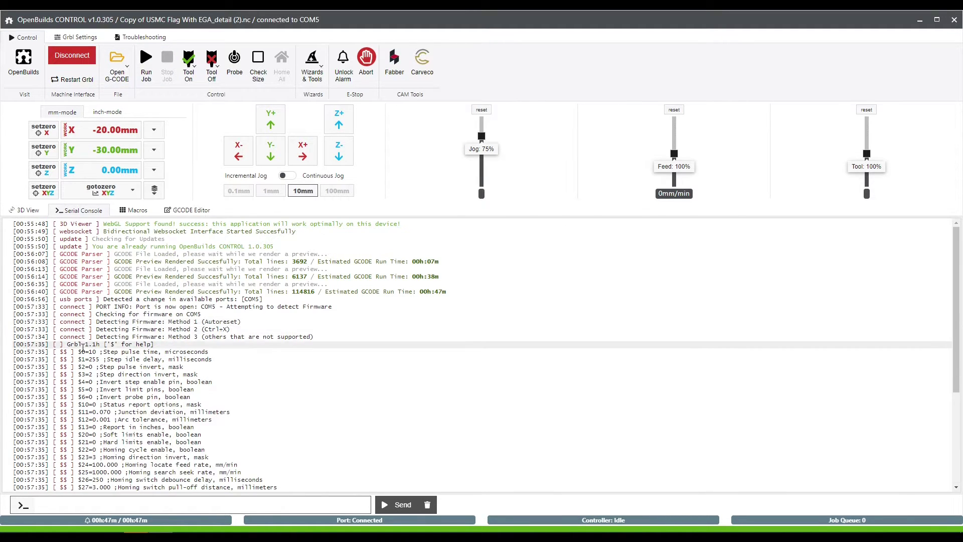
{"action": "scroll", "coordinate": [84, 350], "scroll_direction": "down", "scroll_amount": 10}
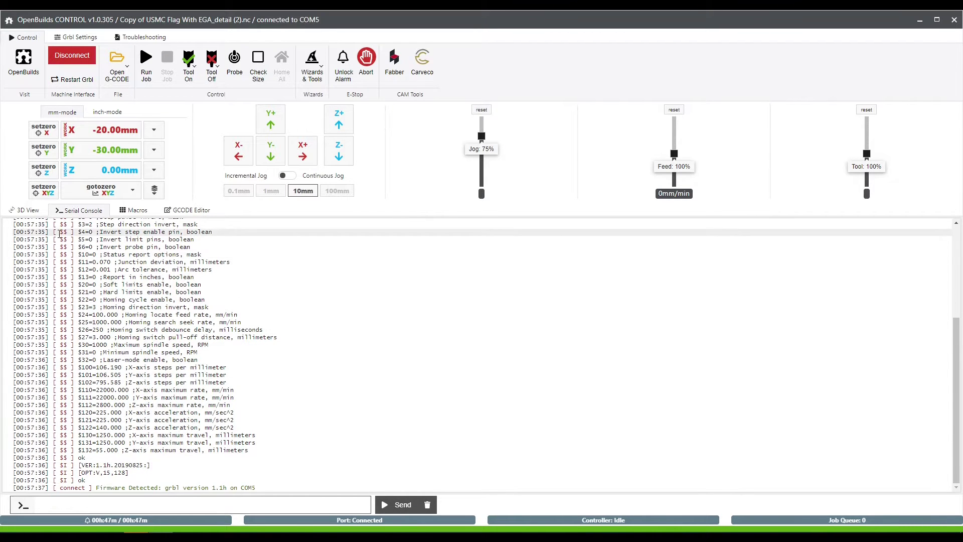
Step: Return to the 3D preview and examine the sheriff badge toolpath and its origin from several angles
{"action": "left_click", "coordinate": [41, 210]}
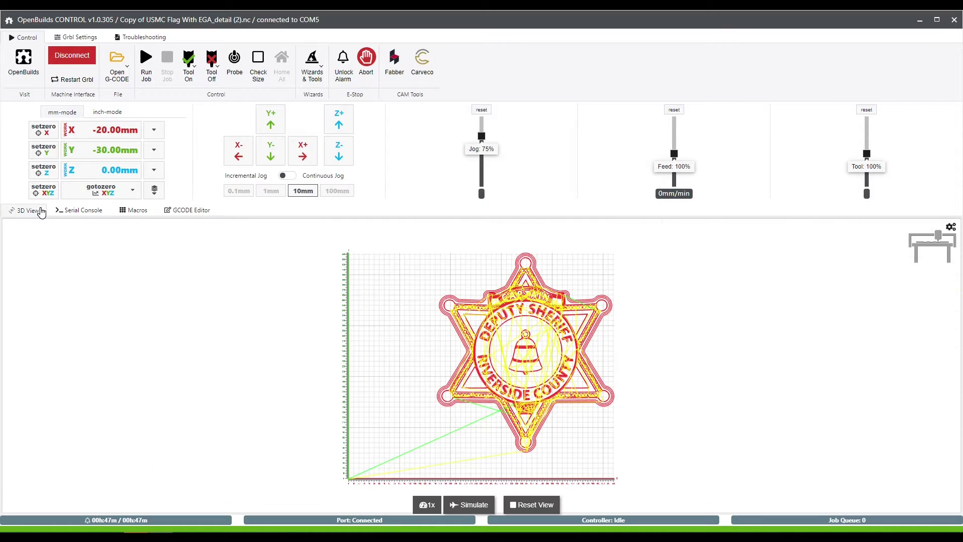
{"action": "mouse_move", "coordinate": [530, 341]}
{"action": "left_mouse_down"}
{"action": "mouse_move", "coordinate": [525, 311]}
{"action": "mouse_move", "coordinate": [517, 338]}
{"action": "mouse_move", "coordinate": [516, 287]}
{"action": "mouse_move", "coordinate": [516, 330]}
{"action": "left_mouse_up"}
{"action": "scroll", "coordinate": [516, 329], "scroll_direction": "up", "scroll_amount": 5}
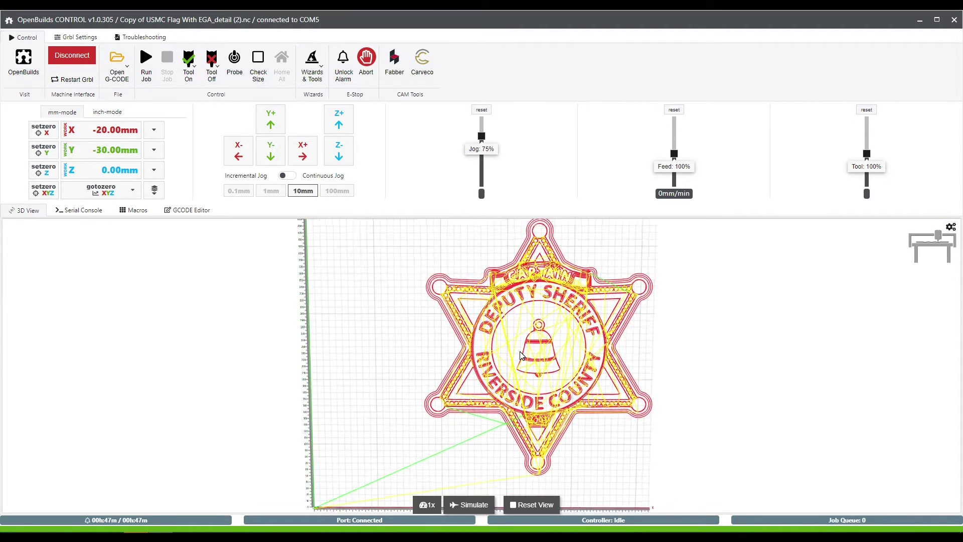
{"action": "left_click_drag", "start_coordinate": [520, 352], "coordinate": [516, 301]}
{"action": "scroll", "coordinate": [517, 301], "scroll_direction": "down", "scroll_amount": 3}
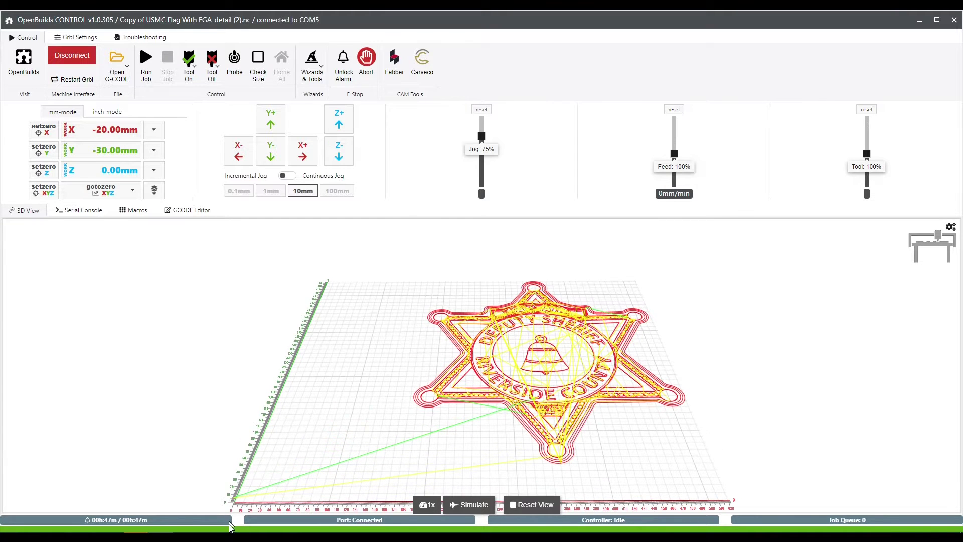
{"action": "scroll", "coordinate": [411, 338], "scroll_direction": "down", "scroll_amount": 5}
{"action": "left_click_drag", "start_coordinate": [490, 393], "coordinate": [522, 354]}
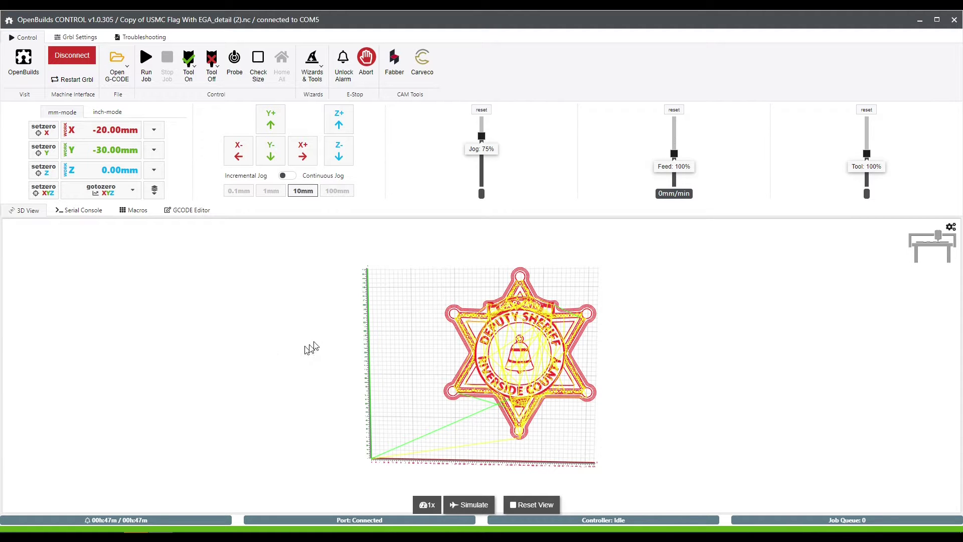
{"action": "left_click_drag", "start_coordinate": [474, 326], "coordinate": [408, 412]}
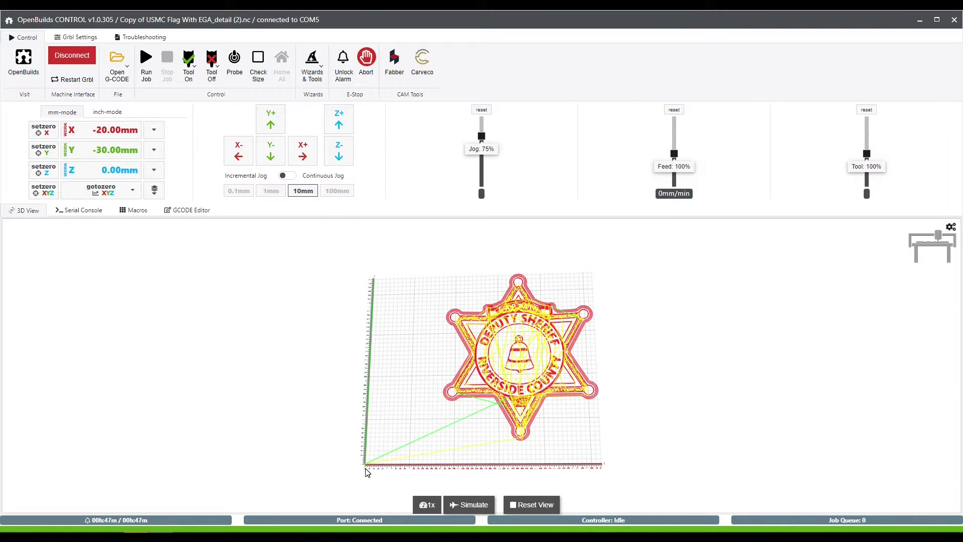
{"action": "left_click_drag", "start_coordinate": [595, 410], "coordinate": [491, 374]}
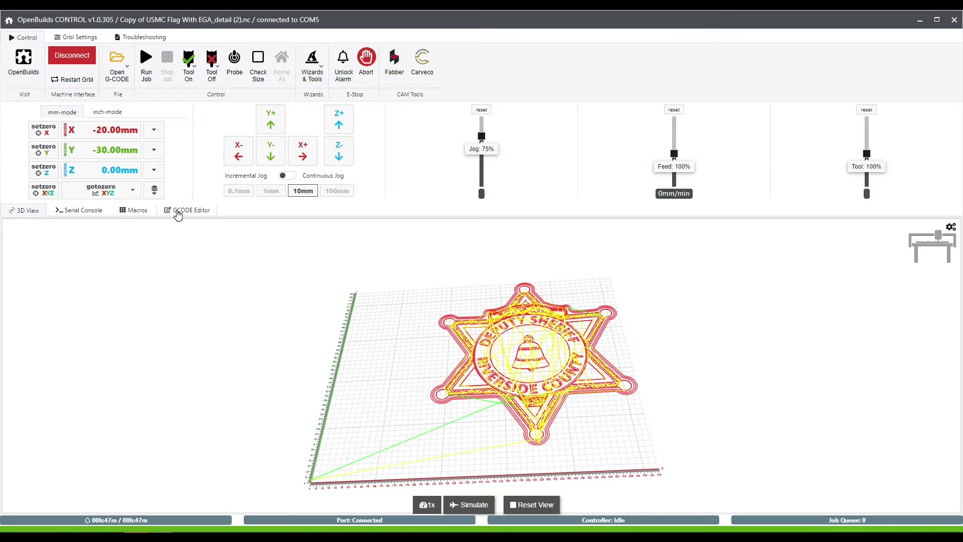
{"action": "left_click", "coordinate": [313, 70]}
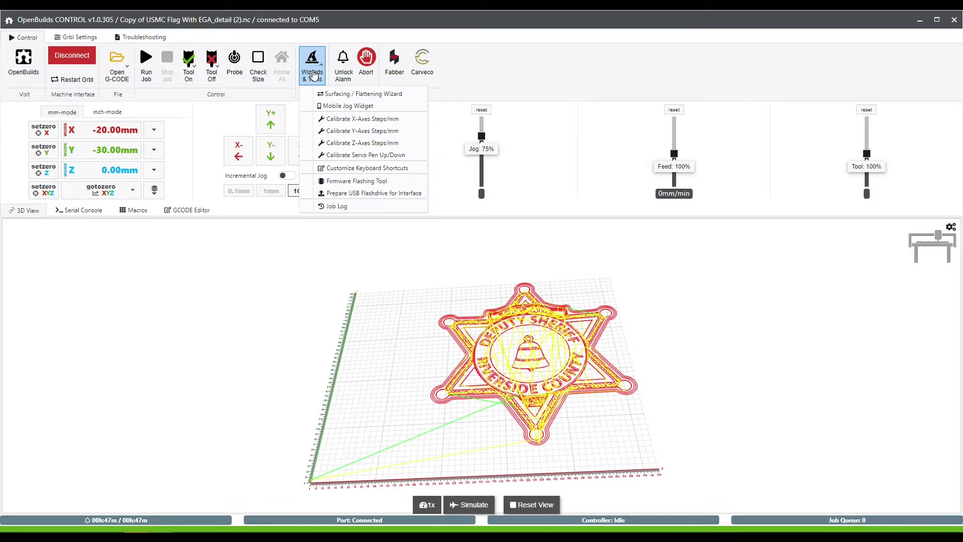
{"action": "left_click", "coordinate": [335, 95]}
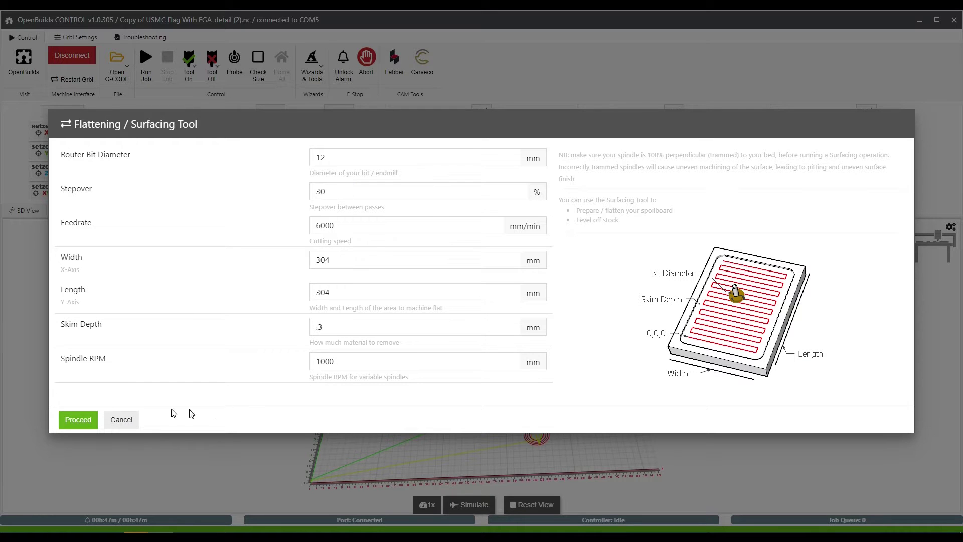
{"action": "left_click", "coordinate": [117, 423]}
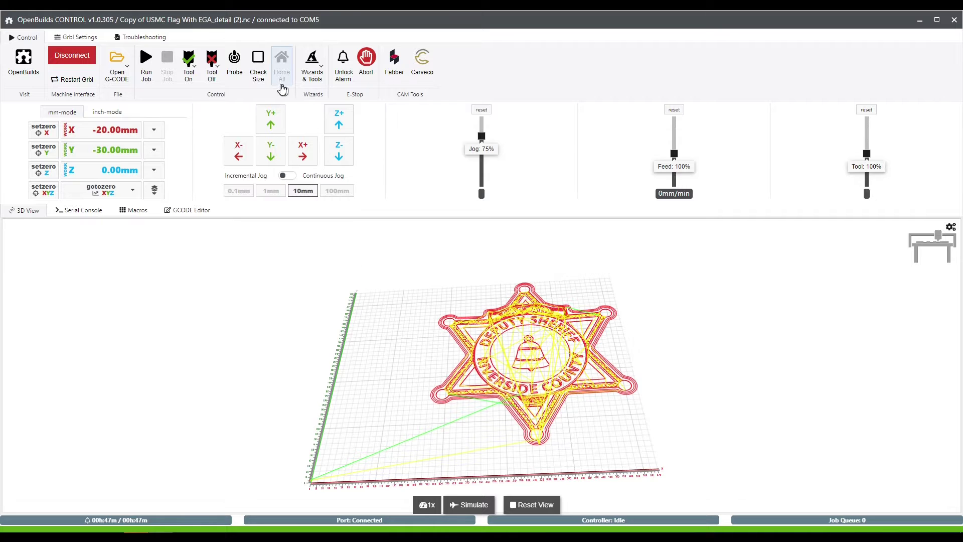
Step: Generate a surfacing toolpath with a 12 mm bit, 30% stepover, 6000 mm/min feedrate, 304 x 304 mm area and .3 mm skim depth
{"action": "left_click", "coordinate": [310, 70]}
{"action": "left_click", "coordinate": [321, 95]}
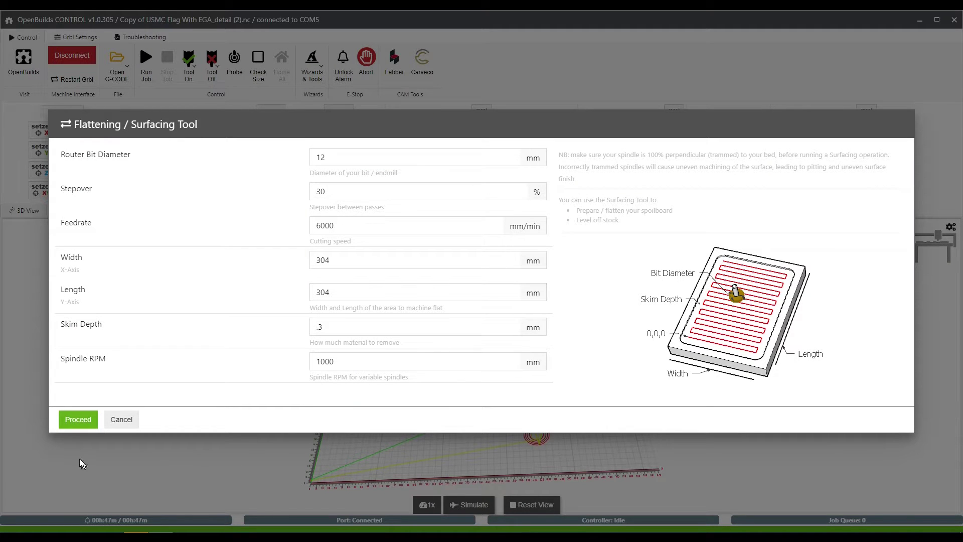
{"action": "left_click", "coordinate": [77, 421]}
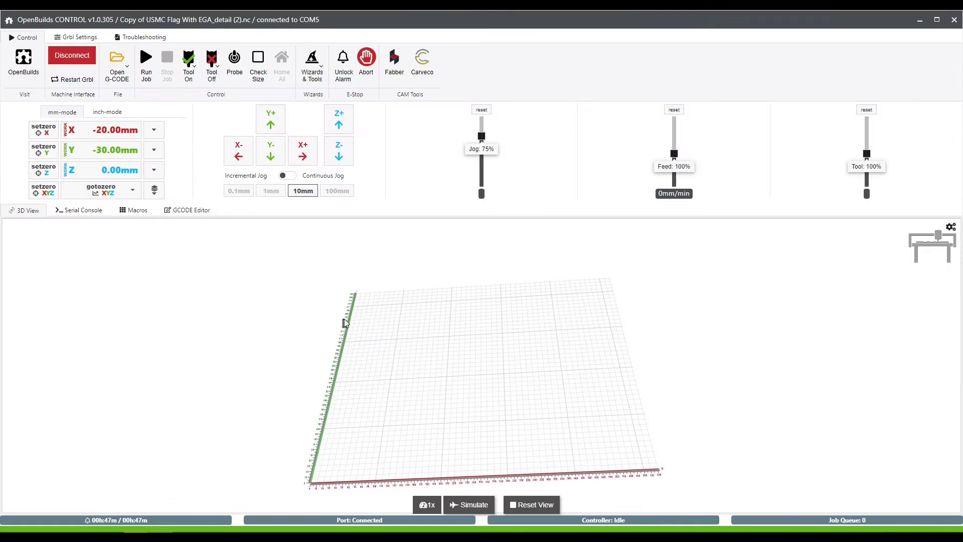
{"action": "left_click_drag", "start_coordinate": [411, 324], "coordinate": [415, 266]}
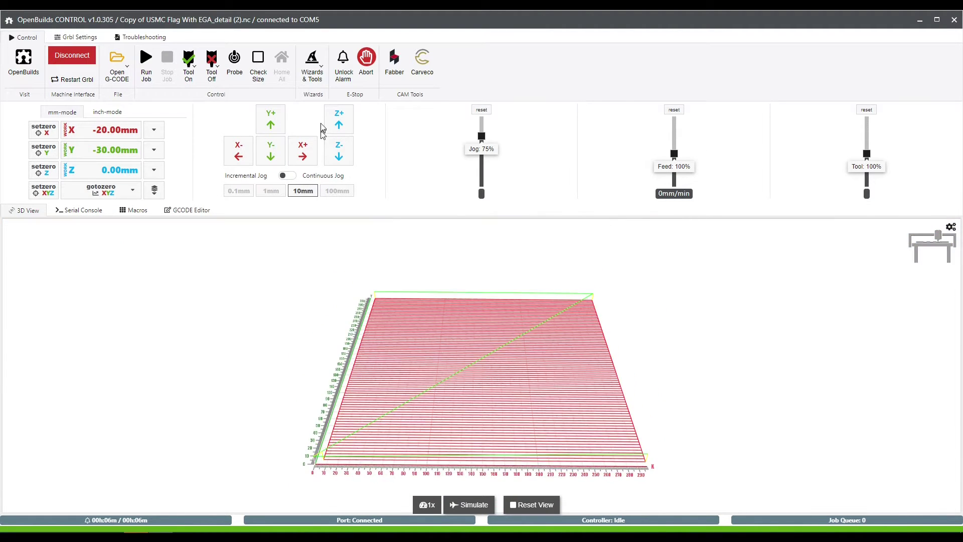
Step: View the mobile Jog Widget's connection instructions and QR code, and close them
{"action": "left_click", "coordinate": [314, 76]}
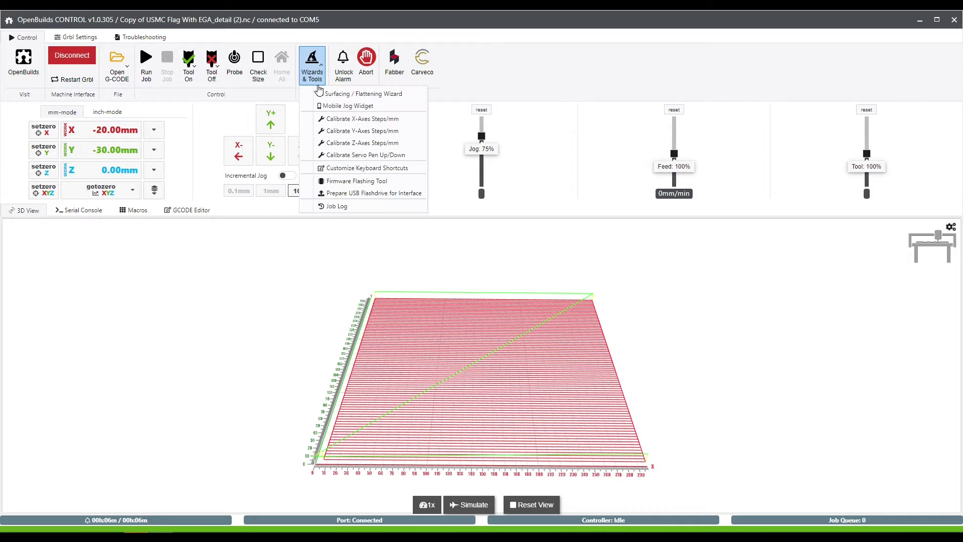
{"action": "left_click", "coordinate": [339, 108]}
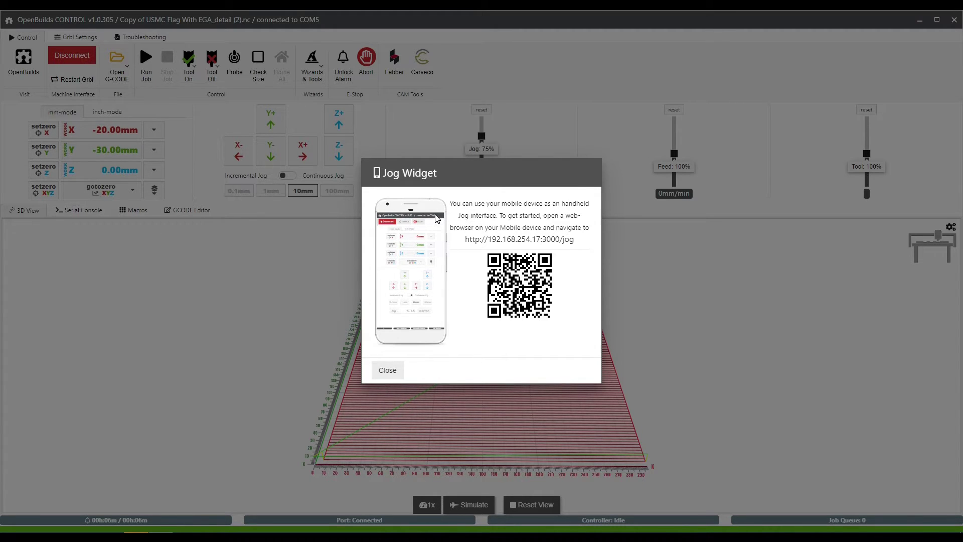
{"action": "left_click", "coordinate": [387, 371]}
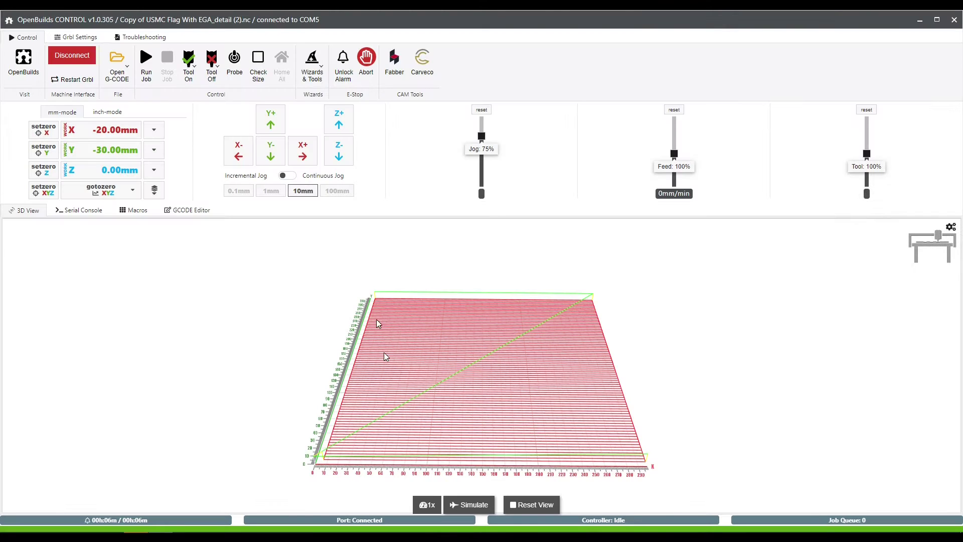
Step: Calibrate the X-axis steps per mm using a 100 mm X+ move and an actual distance of 100.0 mm
{"action": "left_click", "coordinate": [312, 65]}
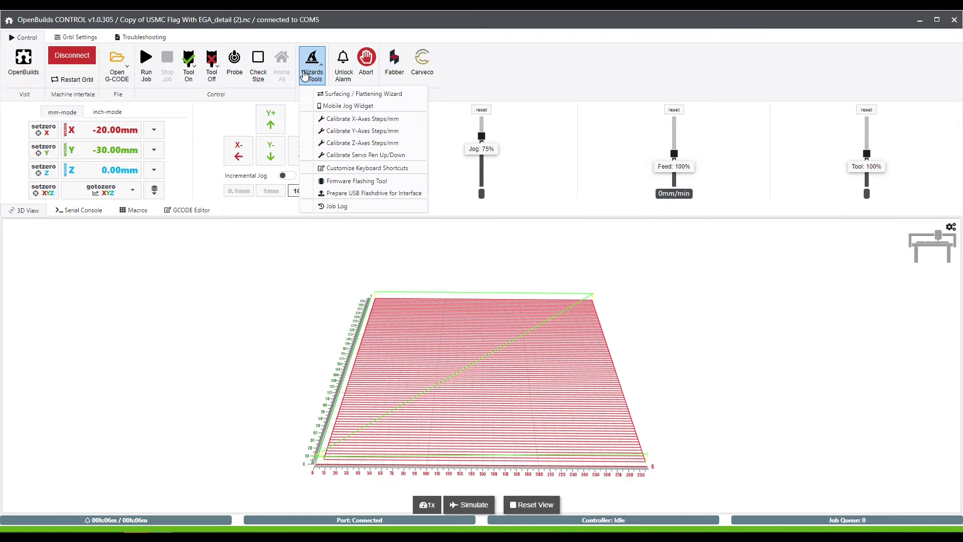
{"action": "left_click", "coordinate": [347, 120]}
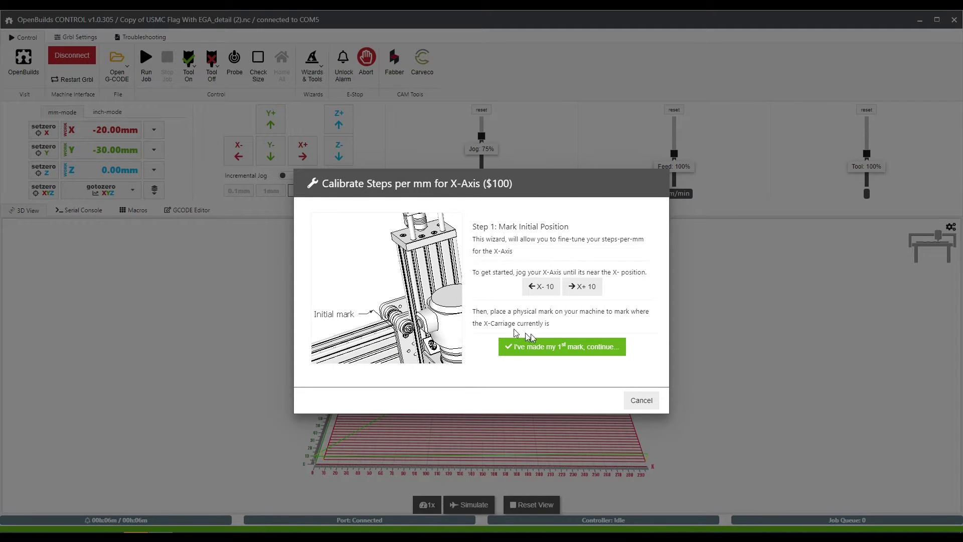
{"action": "left_click", "coordinate": [577, 346]}
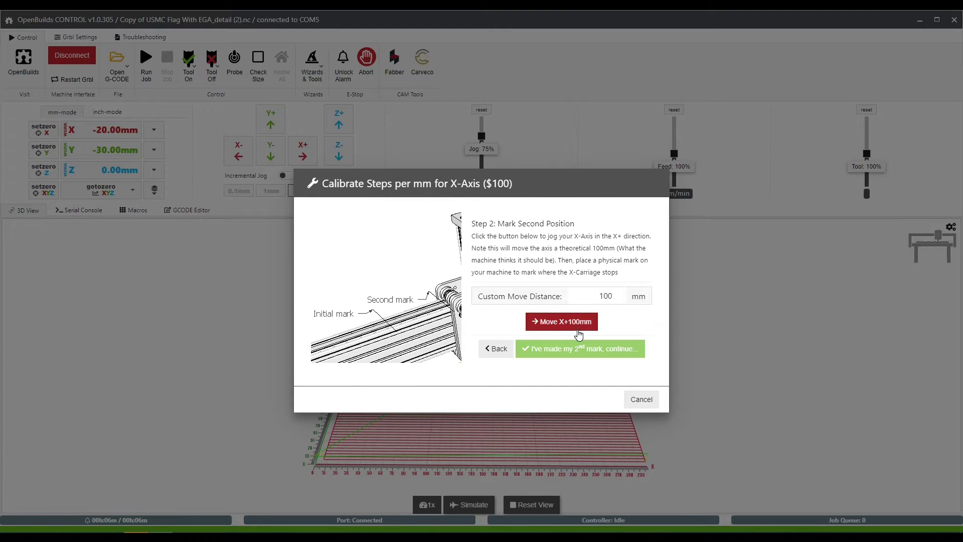
{"action": "left_click", "coordinate": [576, 324]}
{"action": "left_click", "coordinate": [578, 351]}
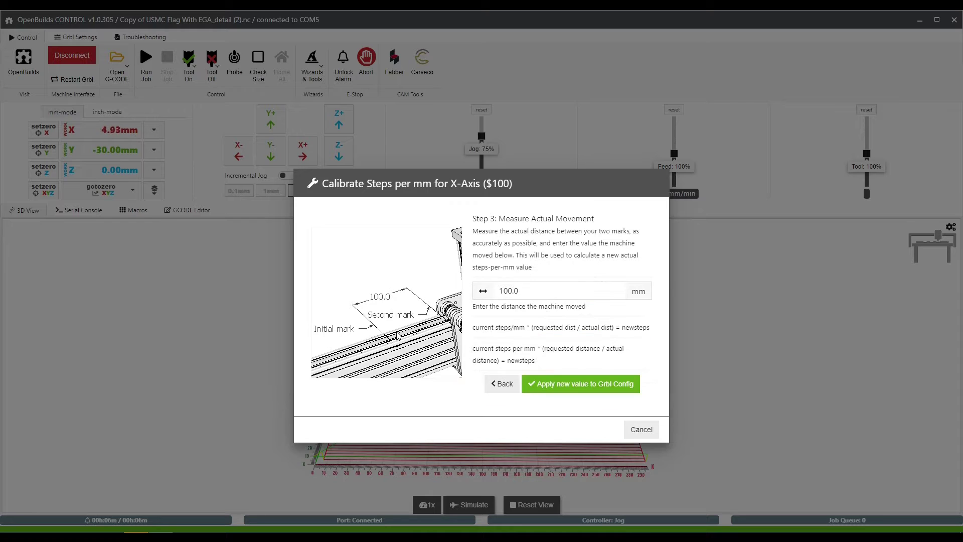
{"action": "double_click", "coordinate": [540, 294]}
{"action": "left_click", "coordinate": [541, 295]}
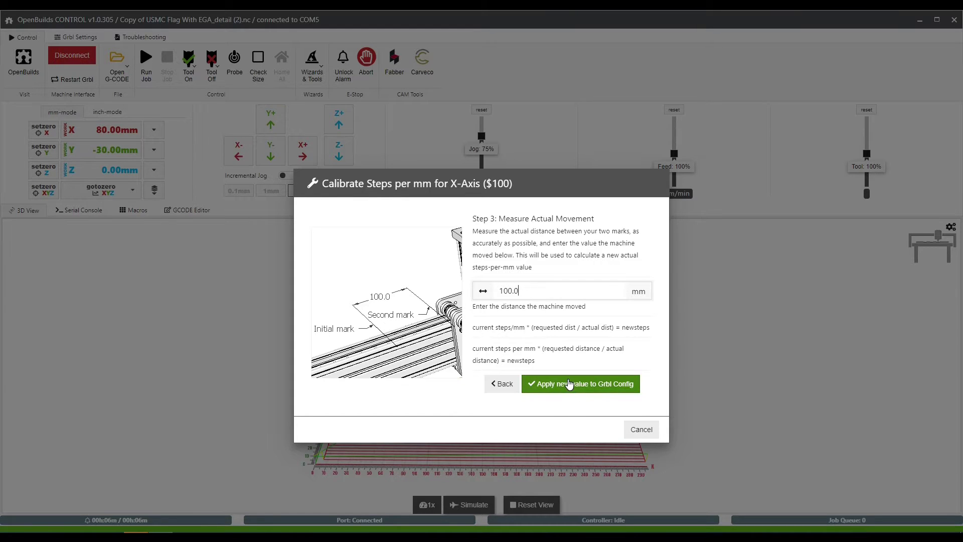
{"action": "left_click", "coordinate": [542, 384]}
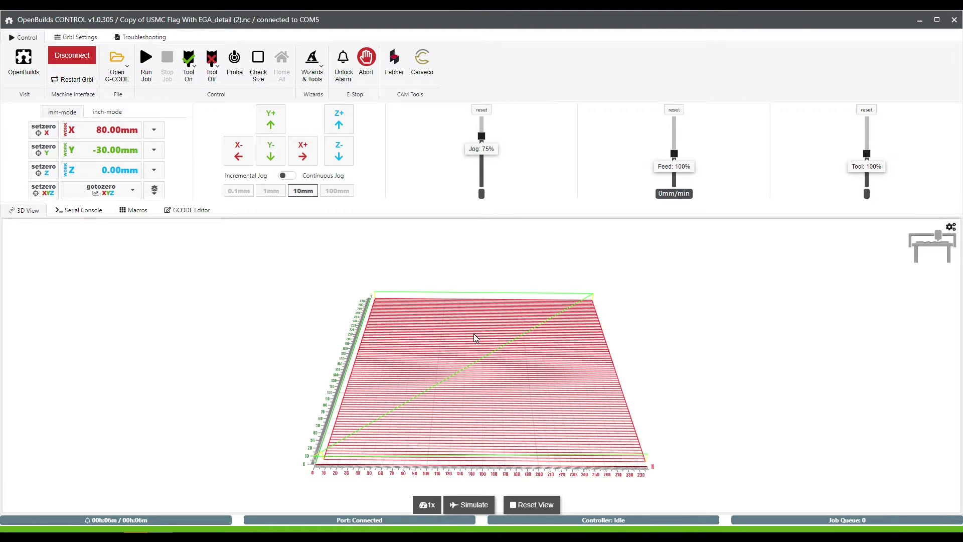
Step: View the wizard for preparing a USB flash drive for the Interface, and leave it without copying files
{"action": "left_click_drag", "start_coordinate": [475, 336], "coordinate": [480, 425]}
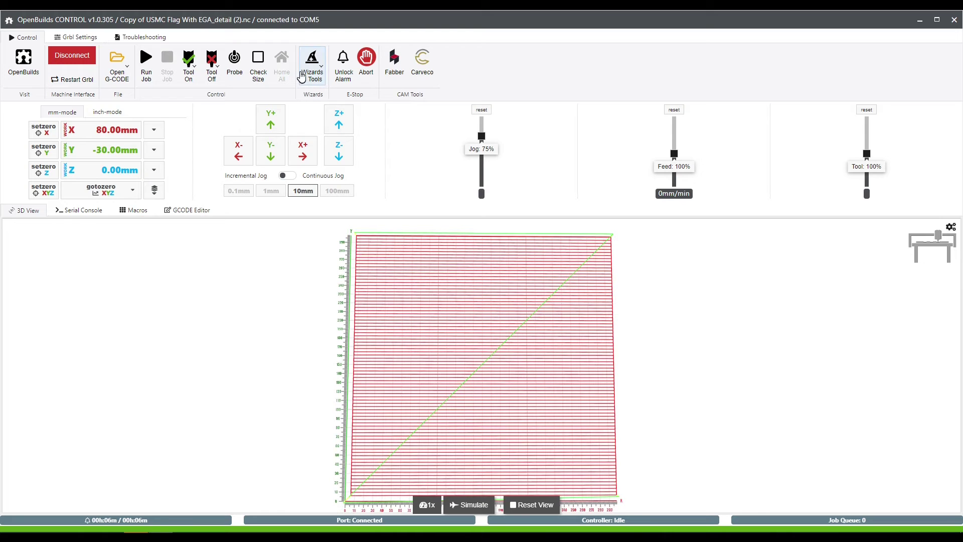
{"action": "left_click", "coordinate": [315, 76]}
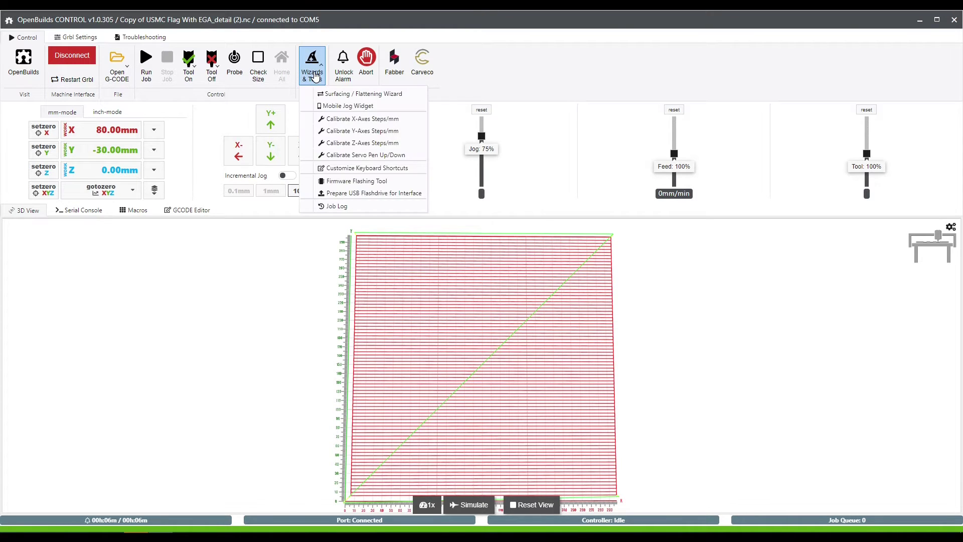
{"action": "left_click", "coordinate": [316, 70]}
{"action": "left_click", "coordinate": [315, 70]}
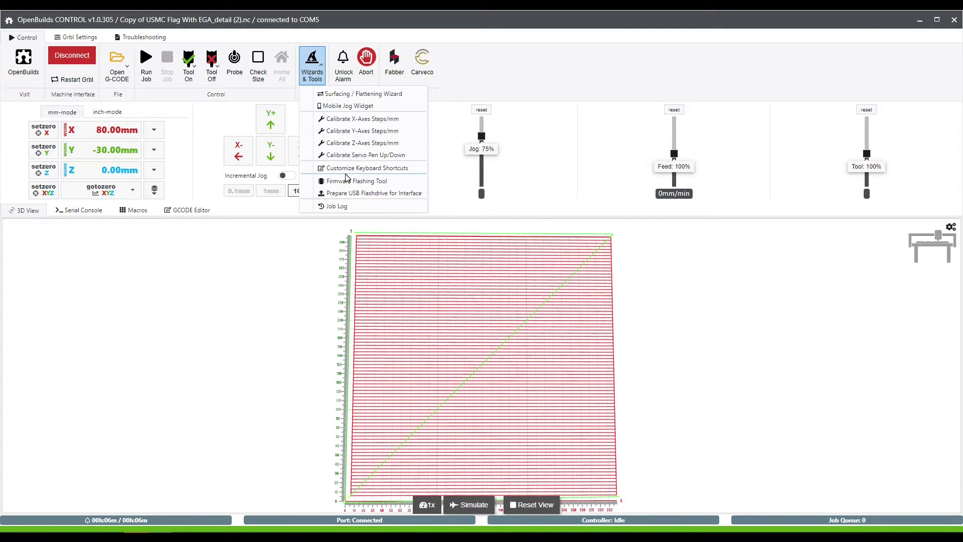
{"action": "left_click", "coordinate": [391, 195]}
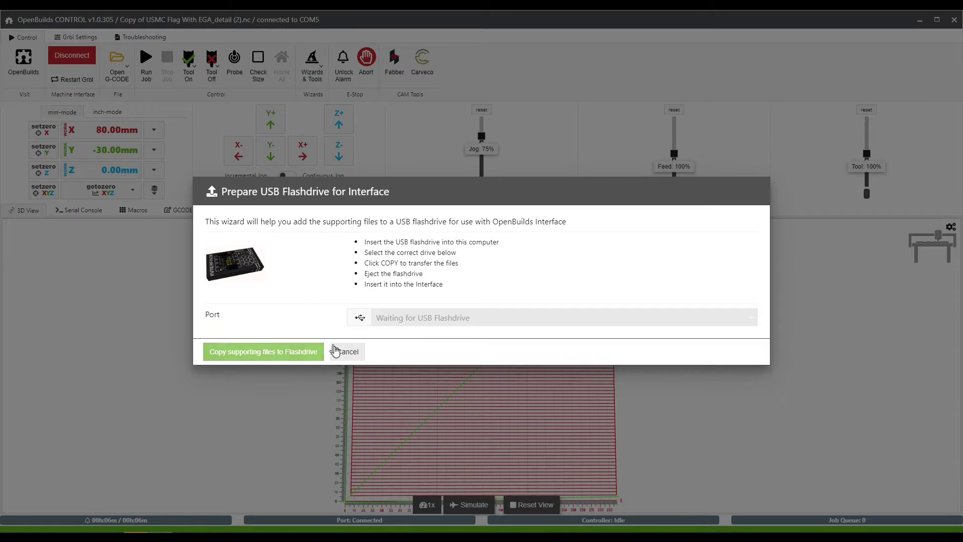
{"action": "left_click", "coordinate": [348, 352]}
Step: Review the past jobs in the job log, including their status, dates, file names and times
{"action": "left_click", "coordinate": [325, 65]}
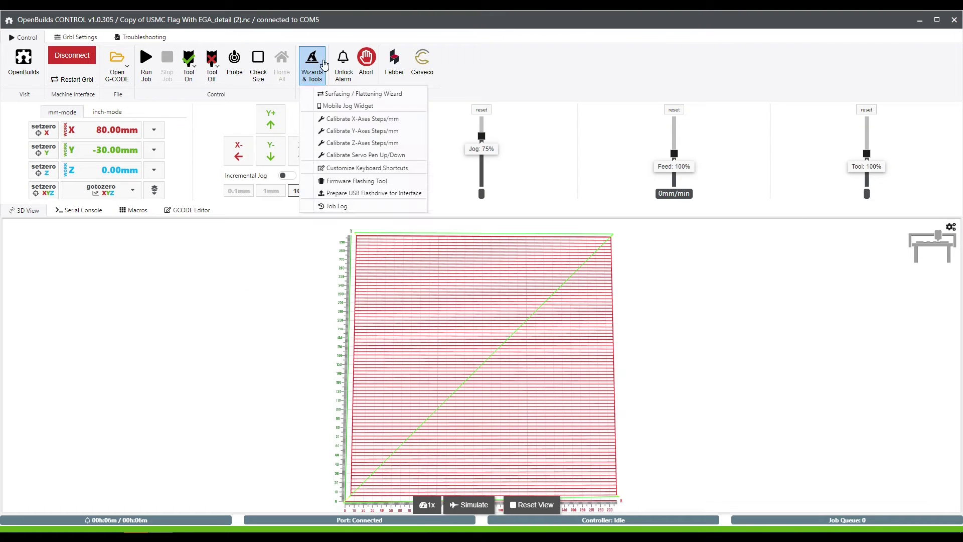
{"action": "left_click", "coordinate": [379, 209]}
{"action": "scroll", "coordinate": [474, 298], "scroll_direction": "down", "scroll_amount": 3}
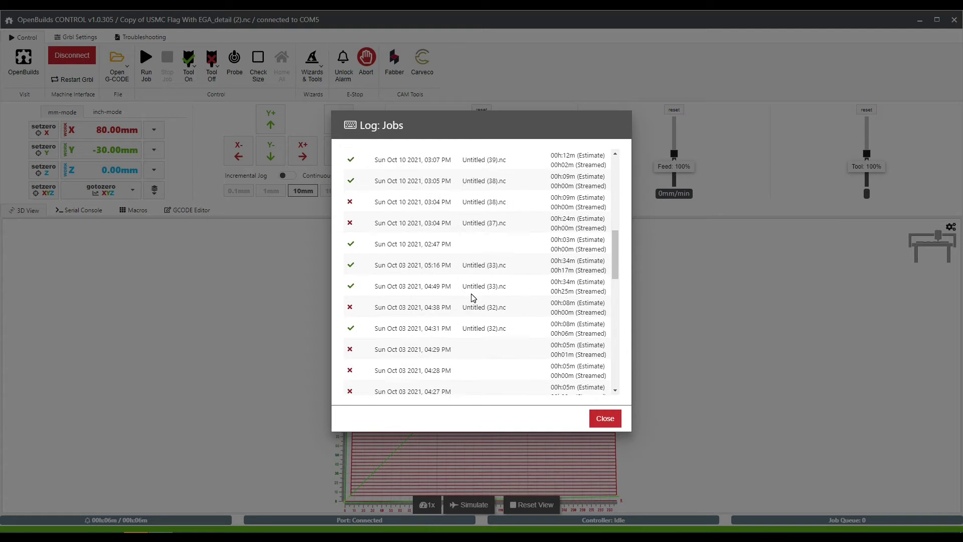
{"action": "scroll", "coordinate": [473, 297], "scroll_direction": "down", "scroll_amount": 10}
{"action": "scroll", "coordinate": [473, 297], "scroll_direction": "up", "scroll_amount": 20}
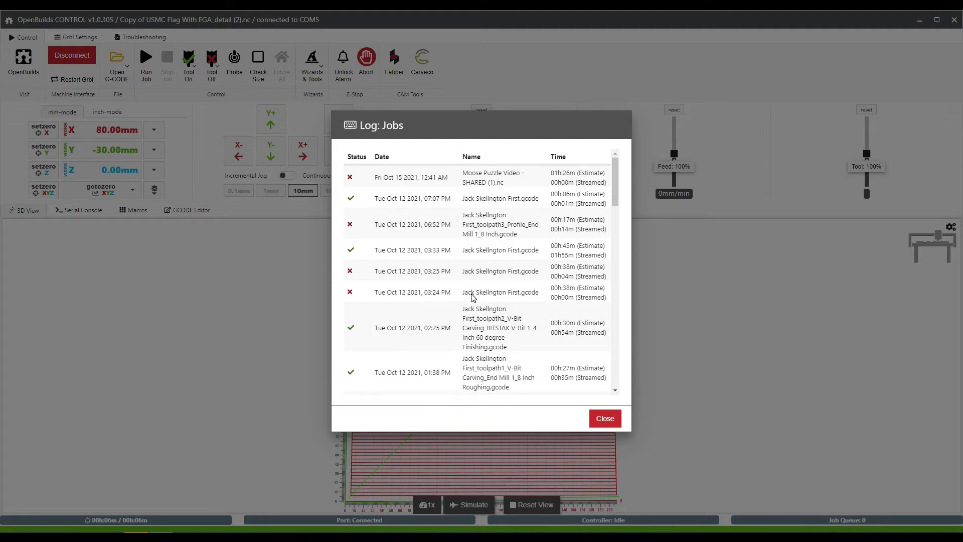
{"action": "scroll", "coordinate": [473, 297], "scroll_direction": "down", "scroll_amount": 5}
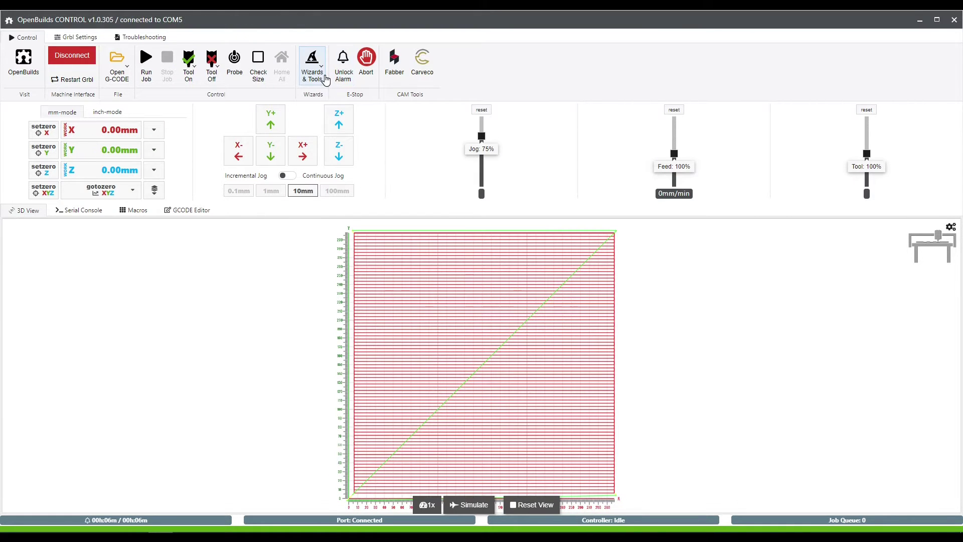
Step: View the Probing Wizard's routine for the OpenBuilds Z Touch Plate, and cancel without probing
{"action": "left_click", "coordinate": [234, 65]}
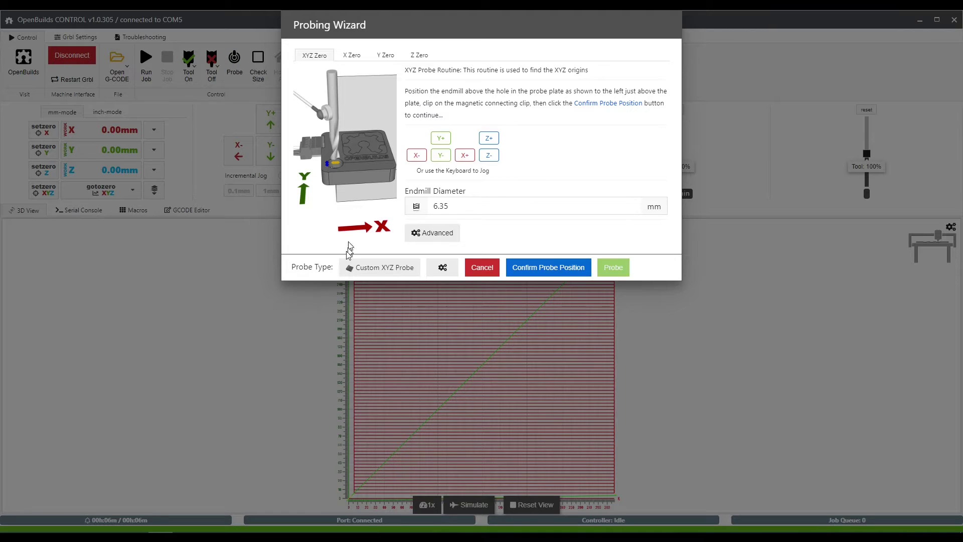
{"action": "left_click", "coordinate": [374, 271]}
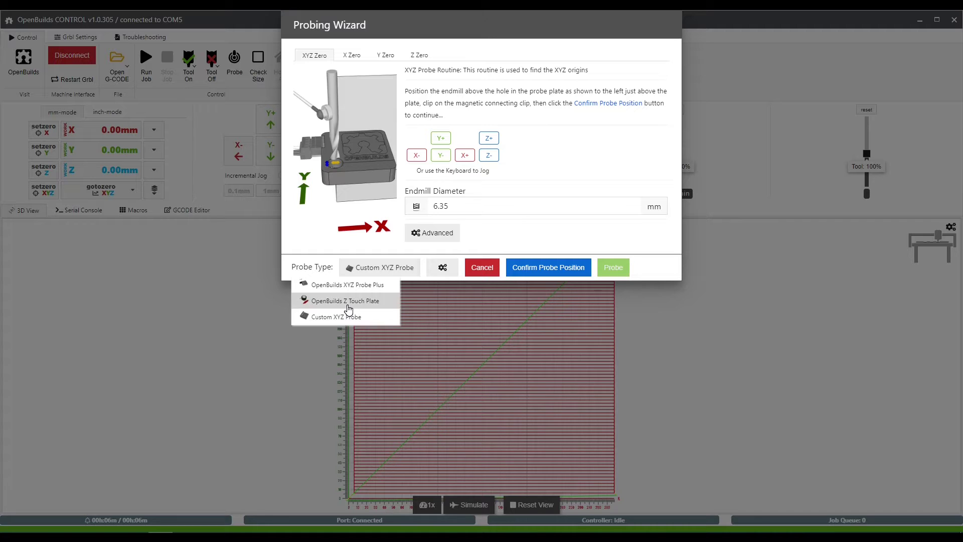
{"action": "left_click", "coordinate": [358, 302]}
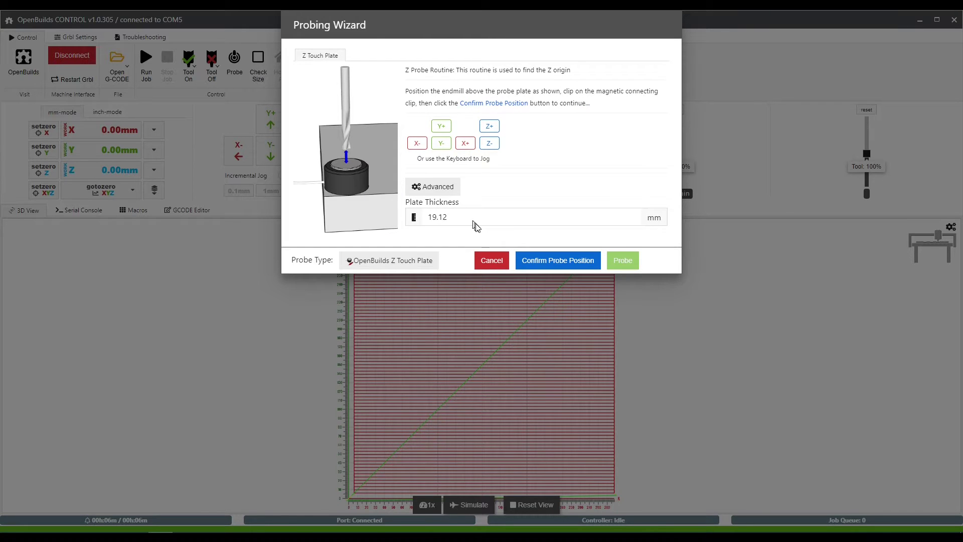
{"action": "left_click", "coordinate": [485, 261]}
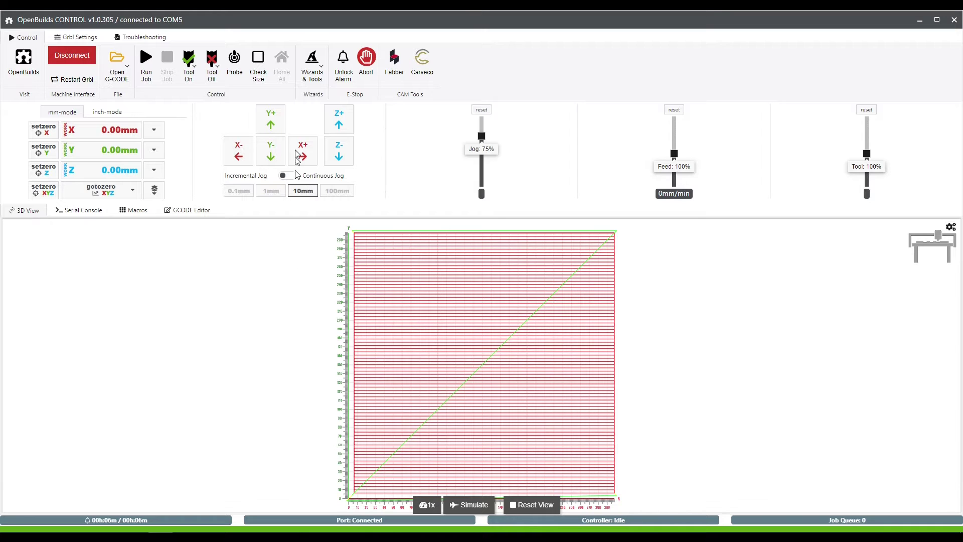
{"action": "left_click", "coordinate": [318, 73]}
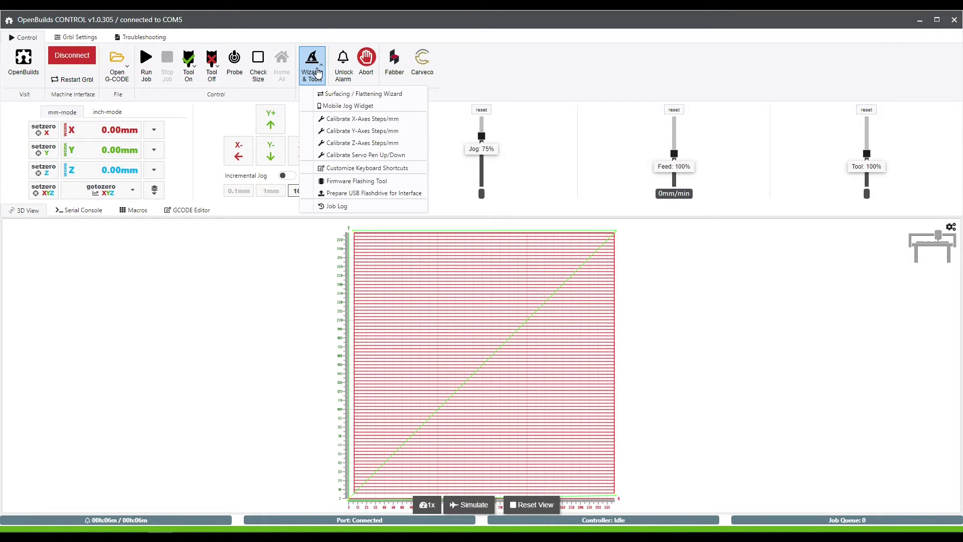
{"action": "left_click", "coordinate": [301, 299]}
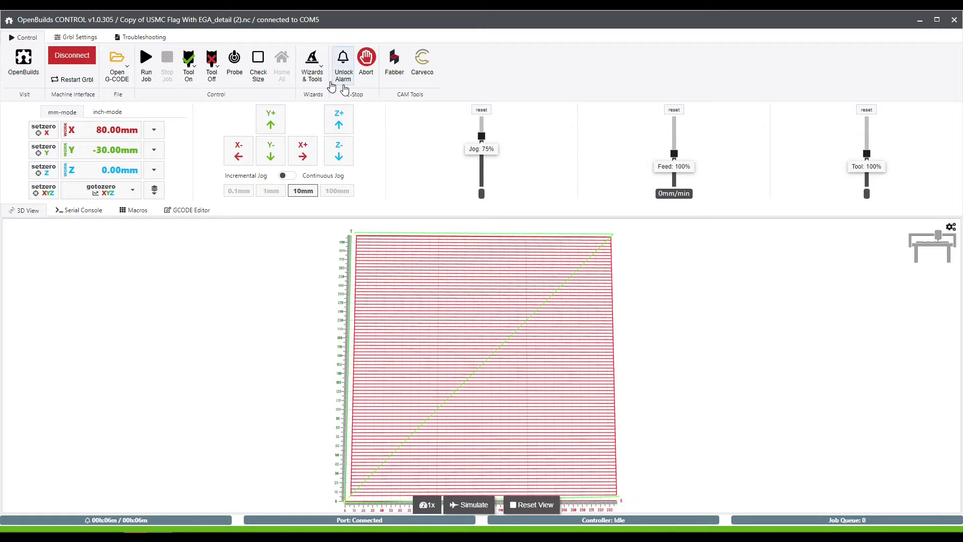
Step: View the Macros page, and inspect the loaded toolpath in the 3D view from several angles
{"action": "left_click", "coordinate": [137, 211]}
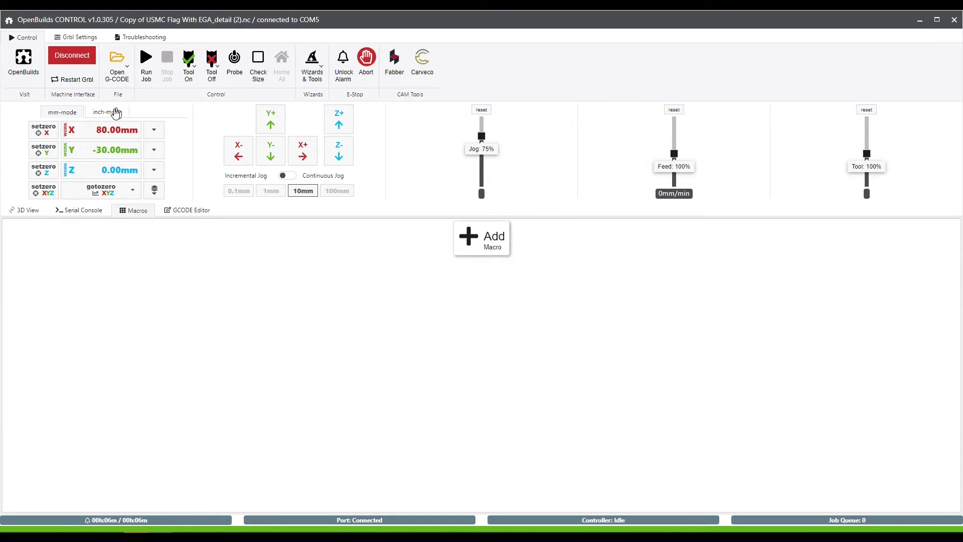
{"action": "left_click", "coordinate": [25, 210]}
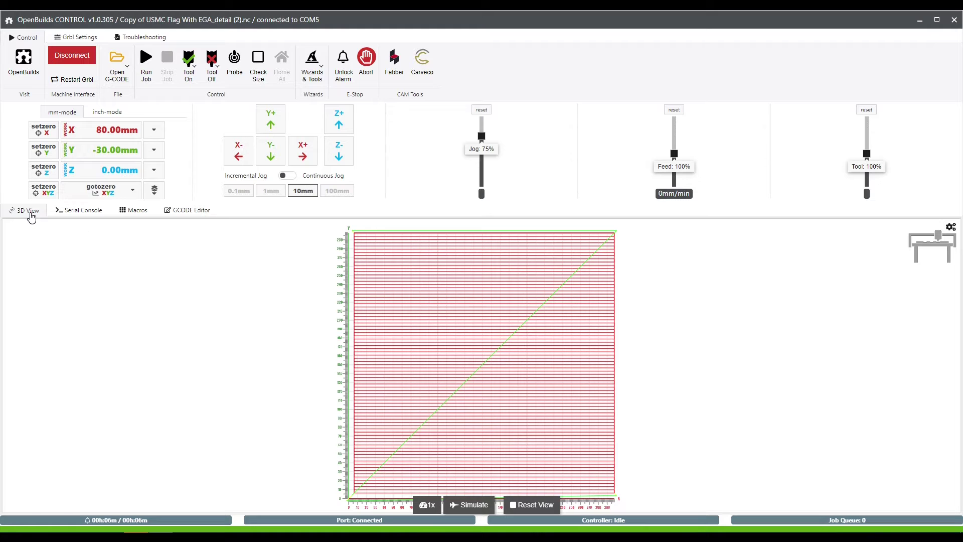
{"action": "left_click_drag", "start_coordinate": [374, 291], "coordinate": [391, 255]}
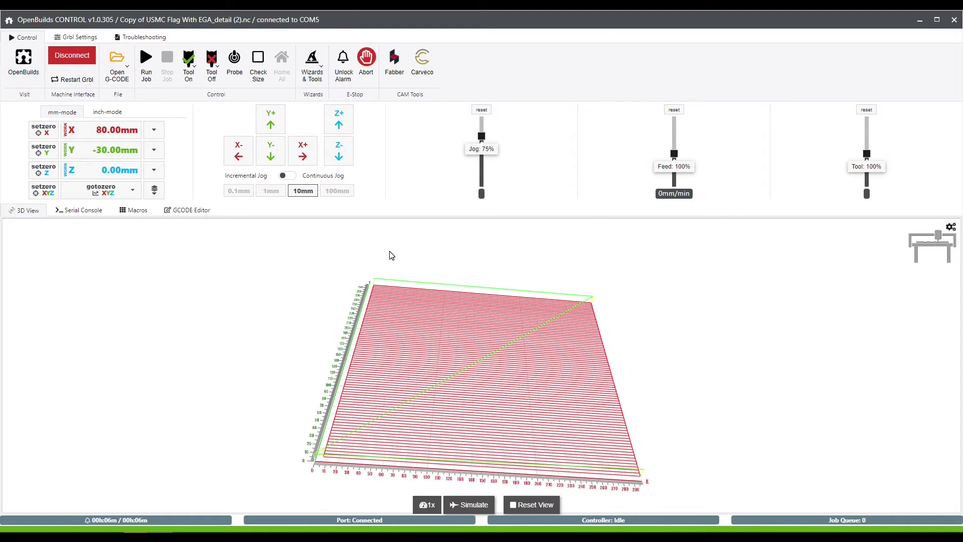
{"action": "left_click_drag", "start_coordinate": [401, 353], "coordinate": [404, 418]}
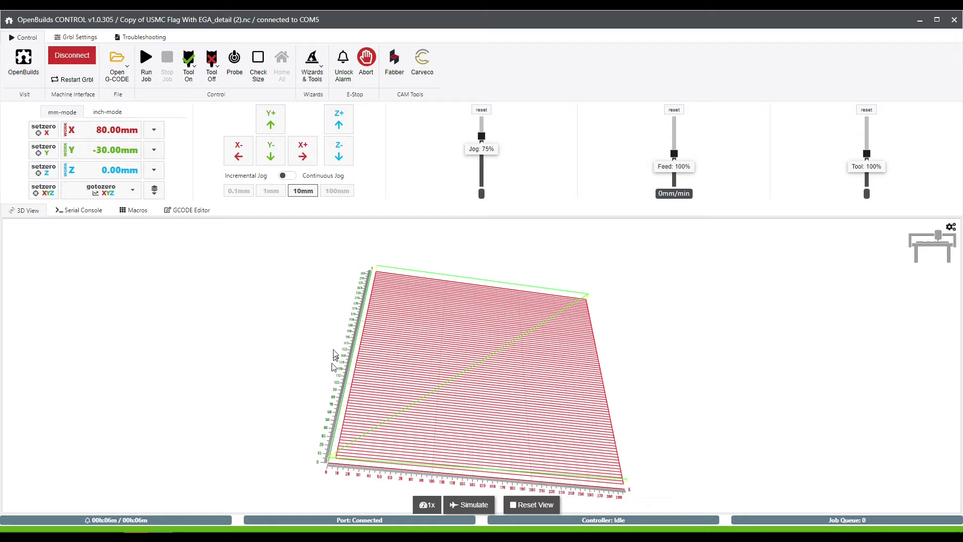
{"action": "left_click_drag", "start_coordinate": [486, 400], "coordinate": [408, 371]}
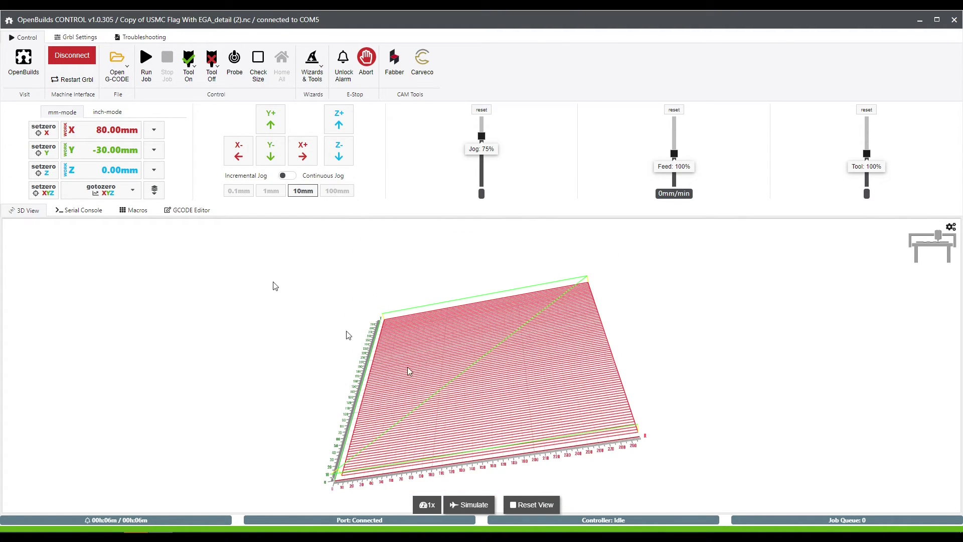
Step: Switch the display units to inches and load the G-code file Untitled (41).nc from Downloads
{"action": "left_click", "coordinate": [114, 113]}
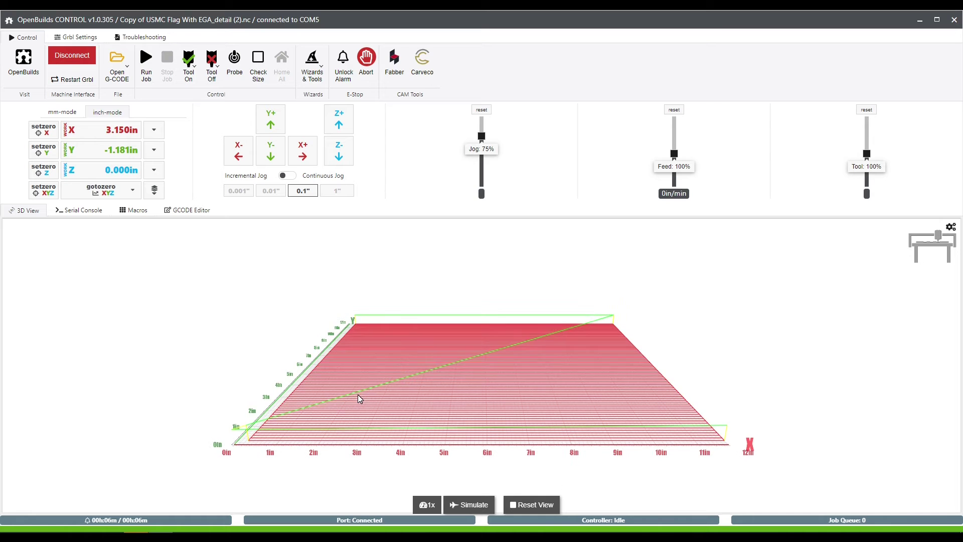
{"action": "left_click", "coordinate": [125, 66]}
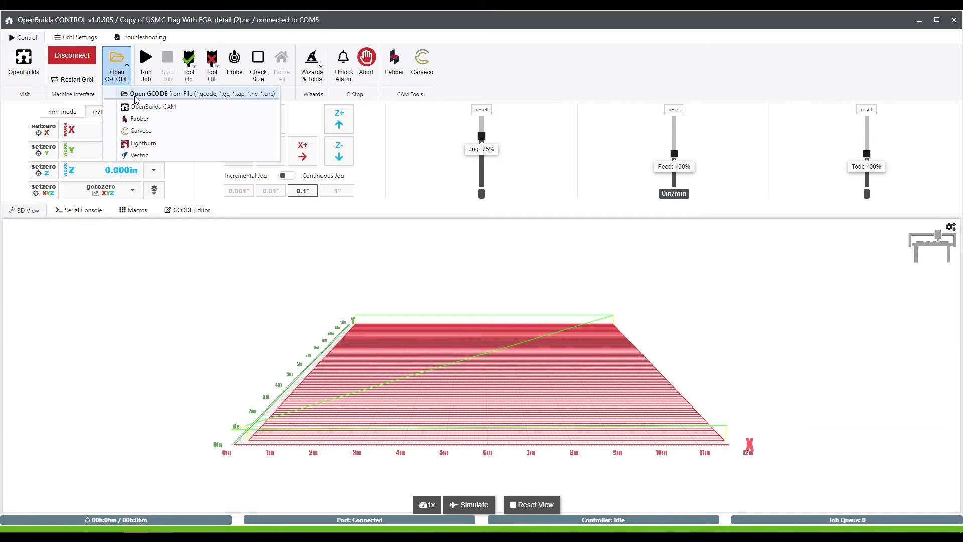
{"action": "left_click", "coordinate": [137, 98]}
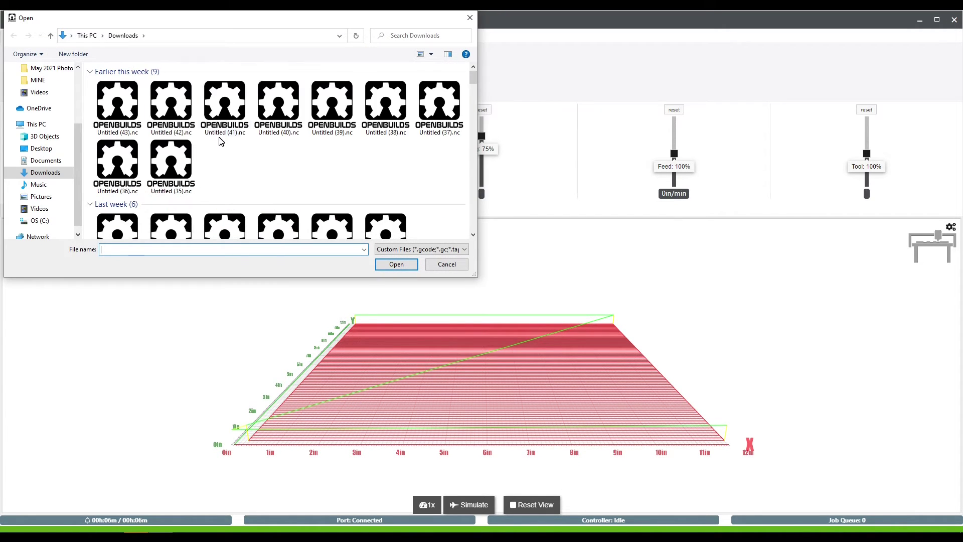
{"action": "left_click", "coordinate": [222, 123]}
{"action": "double_click", "coordinate": [222, 123]}
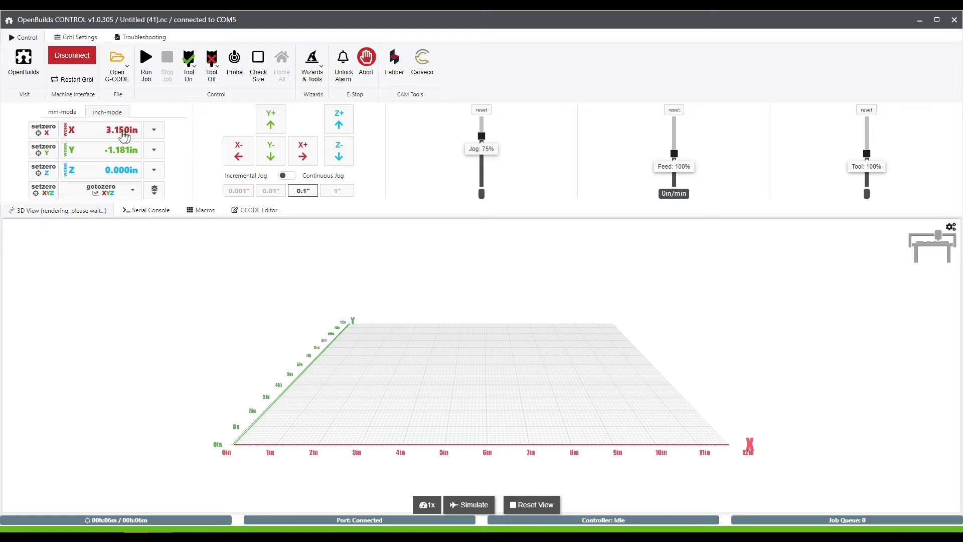
Step: Compare the lettering toolpath's 3D preview in millimetre and inch modes, ending in inch mode
{"action": "left_click", "coordinate": [62, 115]}
{"action": "left_click", "coordinate": [108, 113]}
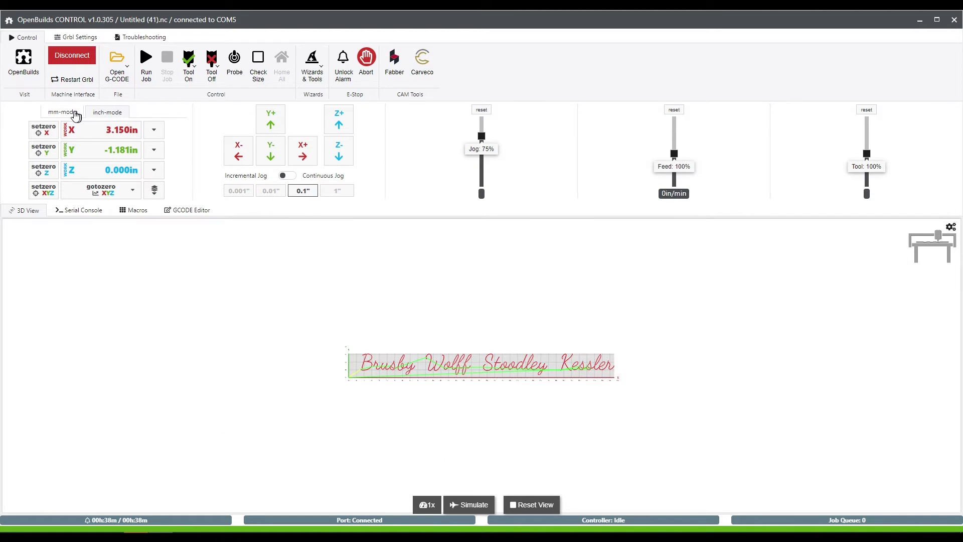
{"action": "scroll", "coordinate": [508, 405], "scroll_direction": "up", "scroll_amount": 5}
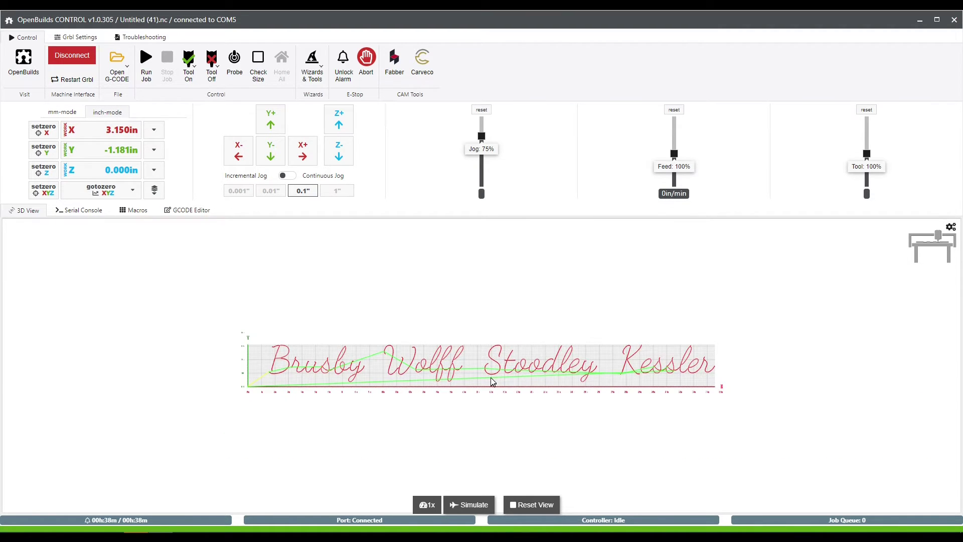
{"action": "scroll", "coordinate": [491, 380], "scroll_direction": "up", "scroll_amount": 2}
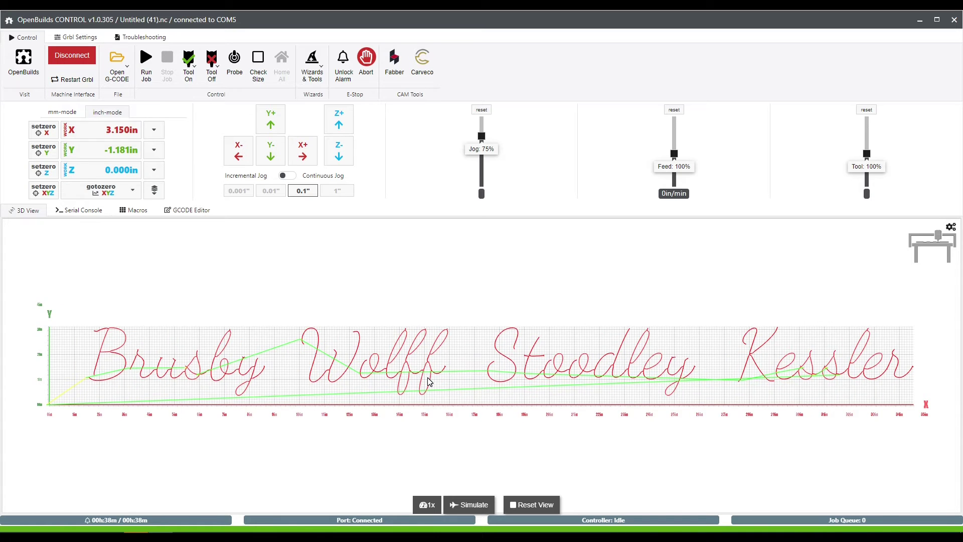
{"action": "left_click", "coordinate": [66, 113]}
{"action": "left_click", "coordinate": [107, 113]}
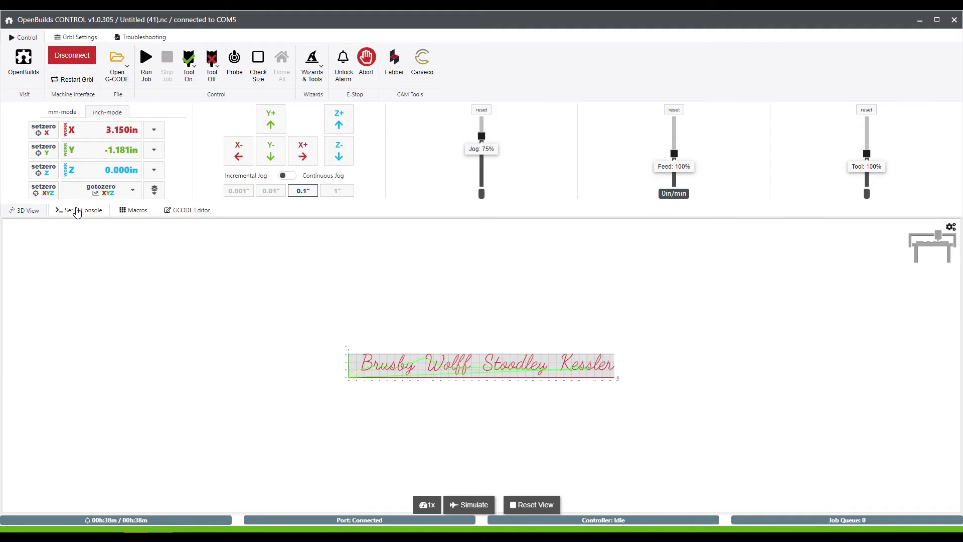
Step: Review the serial console log, including the connection messages, Grbl parameters and G-code parser entries
{"action": "left_click", "coordinate": [77, 211]}
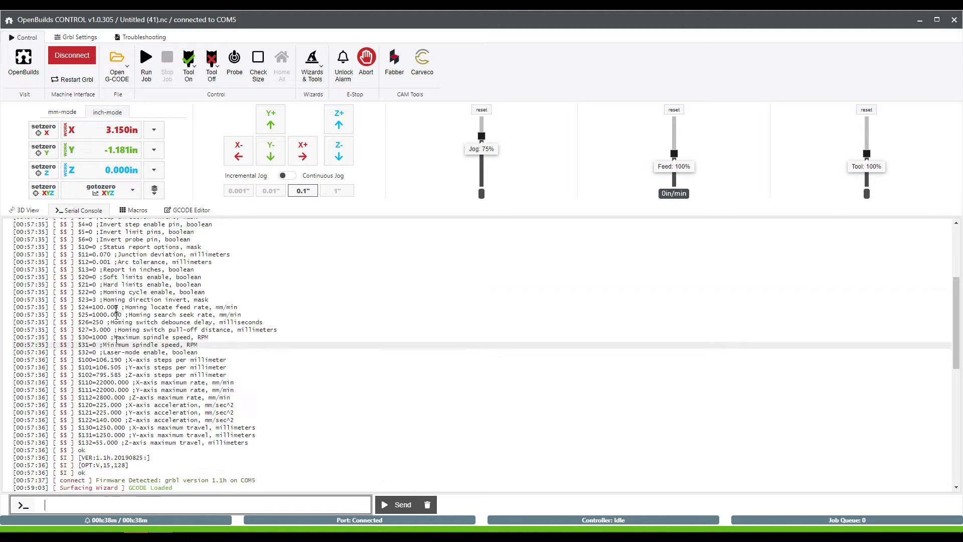
{"action": "scroll", "coordinate": [89, 321], "scroll_direction": "up", "scroll_amount": 3}
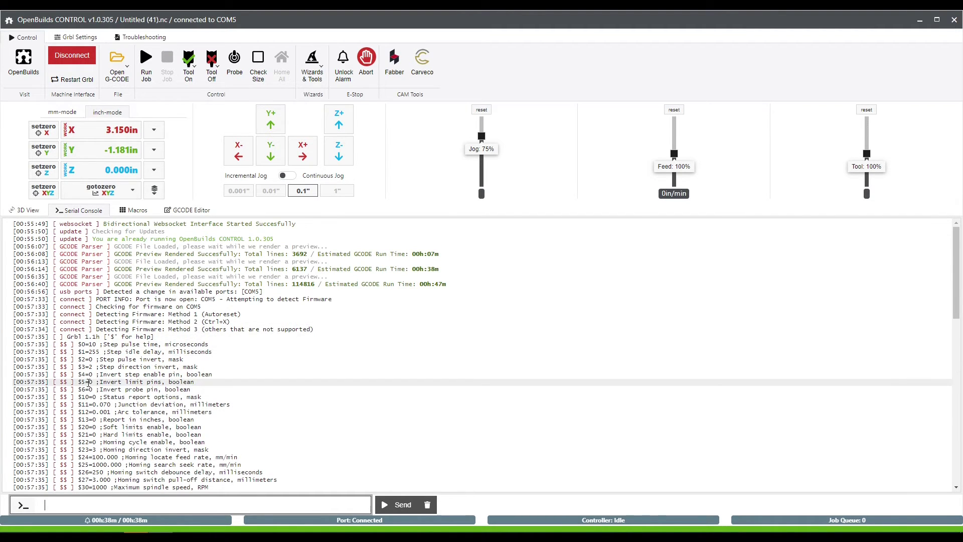
{"action": "scroll", "coordinate": [89, 321], "scroll_direction": "down", "scroll_amount": 7}
{"action": "scroll", "coordinate": [119, 323], "scroll_direction": "down", "scroll_amount": 3}
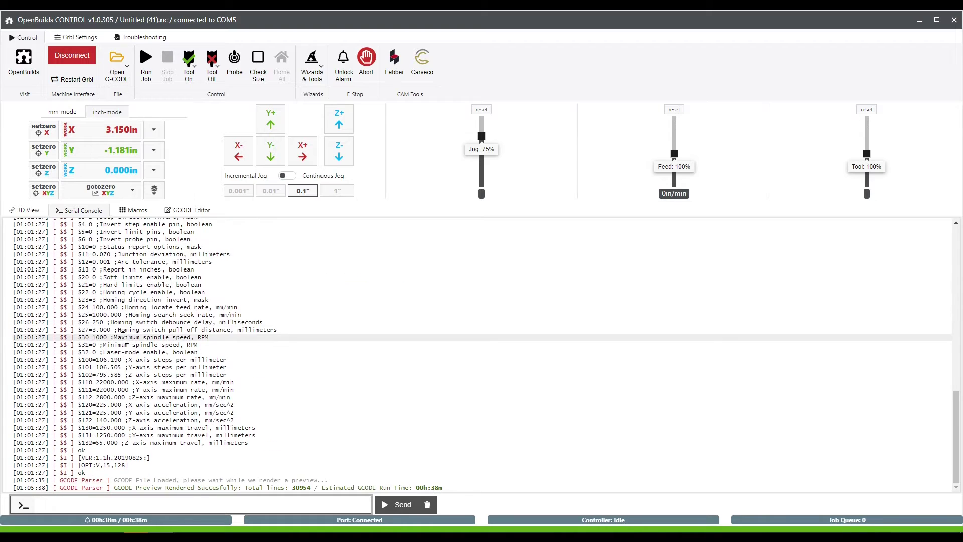
Step: Examine the Grbl settings table, including the explanations of step pulse invert and step idle delay
{"action": "left_click", "coordinate": [66, 41]}
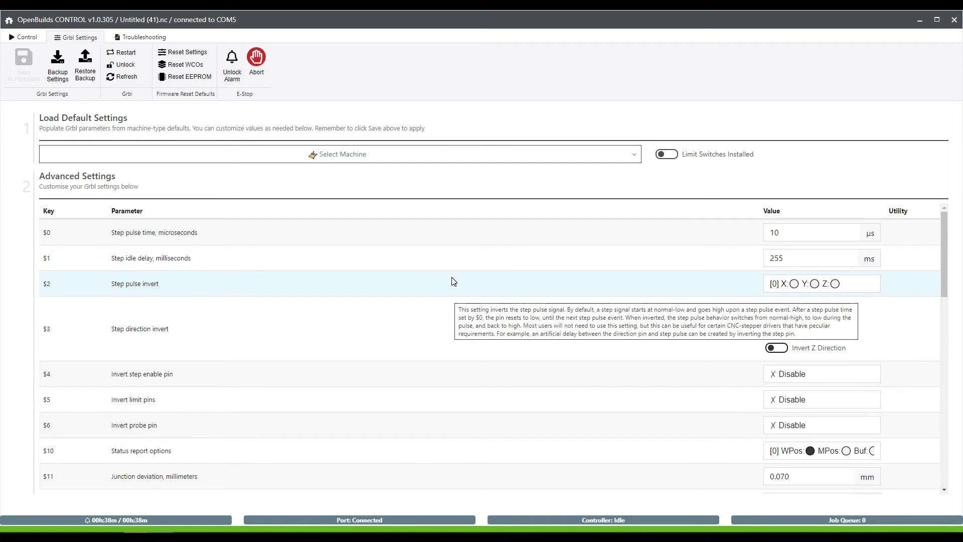
{"action": "scroll", "coordinate": [452, 281], "scroll_direction": "down", "scroll_amount": 3}
{"action": "scroll", "coordinate": [301, 251], "scroll_direction": "up", "scroll_amount": 3}
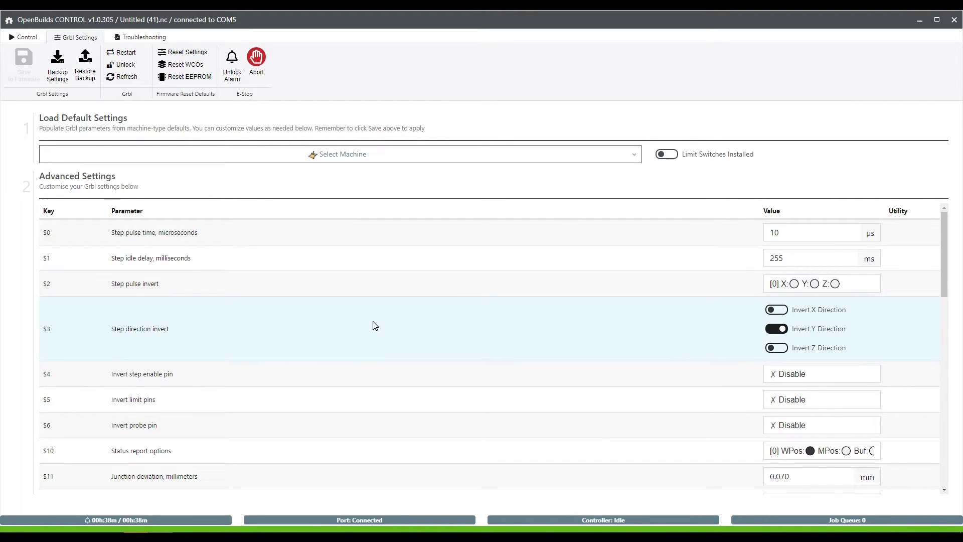
{"action": "mouse_move", "coordinate": [373, 297]}
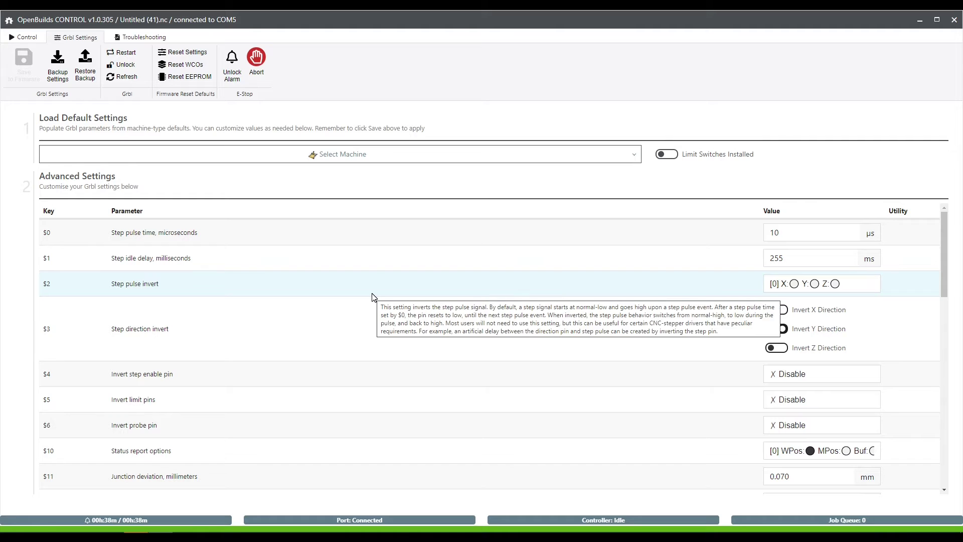
{"action": "mouse_move", "coordinate": [372, 261]}
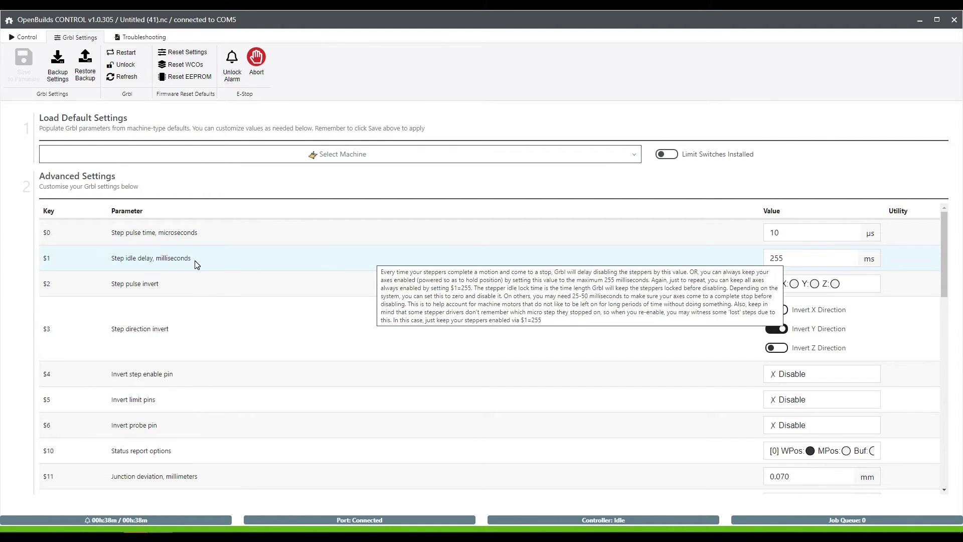
{"action": "left_click_drag", "start_coordinate": [196, 259], "coordinate": [123, 258]}
{"action": "left_click", "coordinate": [130, 259]}
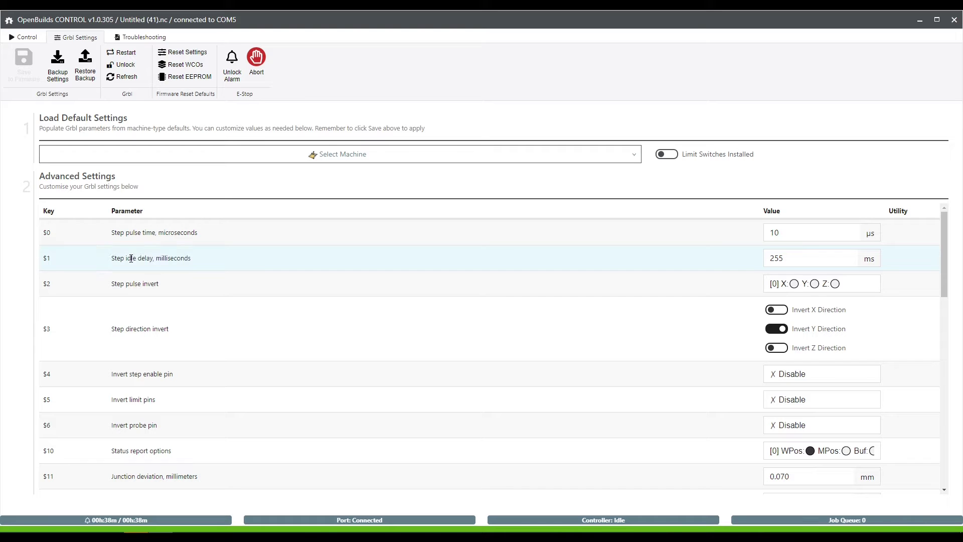
{"action": "scroll", "coordinate": [170, 362], "scroll_direction": "down", "scroll_amount": 10}
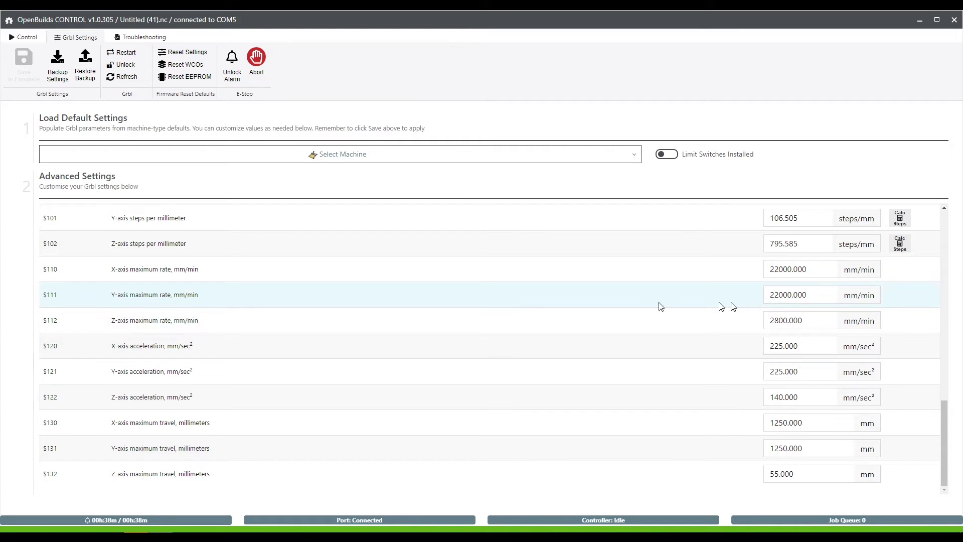
Step: Set the homing switch pull-off distance ($27) to 1 mm, save it to the firmware and reset the controller
{"action": "scroll", "coordinate": [539, 279], "scroll_direction": "up", "scroll_amount": 3}
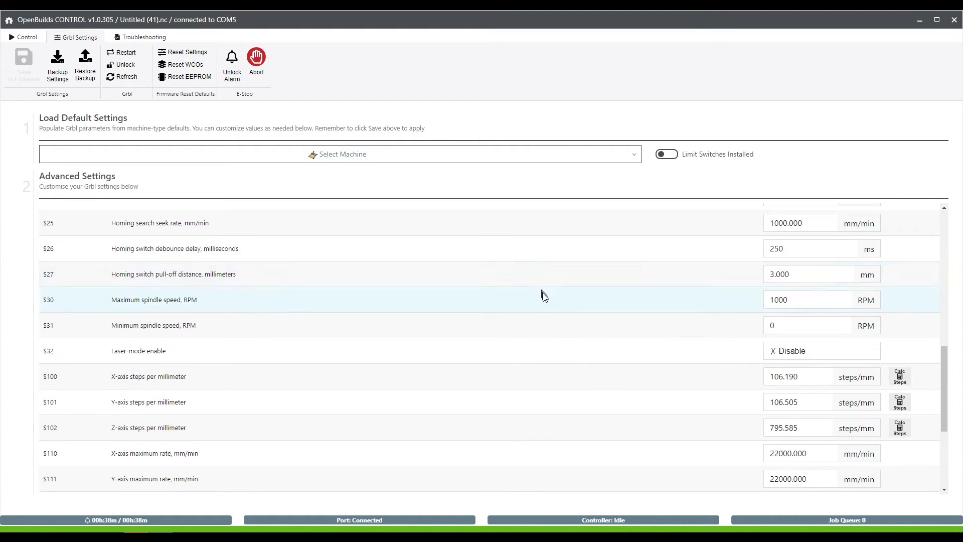
{"action": "left_click_drag", "start_coordinate": [859, 274], "coordinate": [762, 279]}
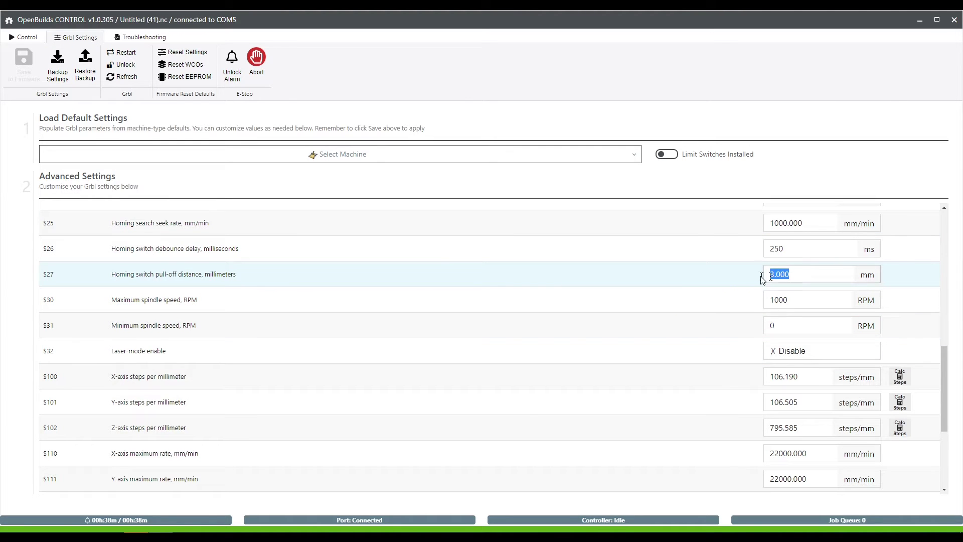
{"action": "type", "text": "1"}
{"action": "key", "text": "Tab"}
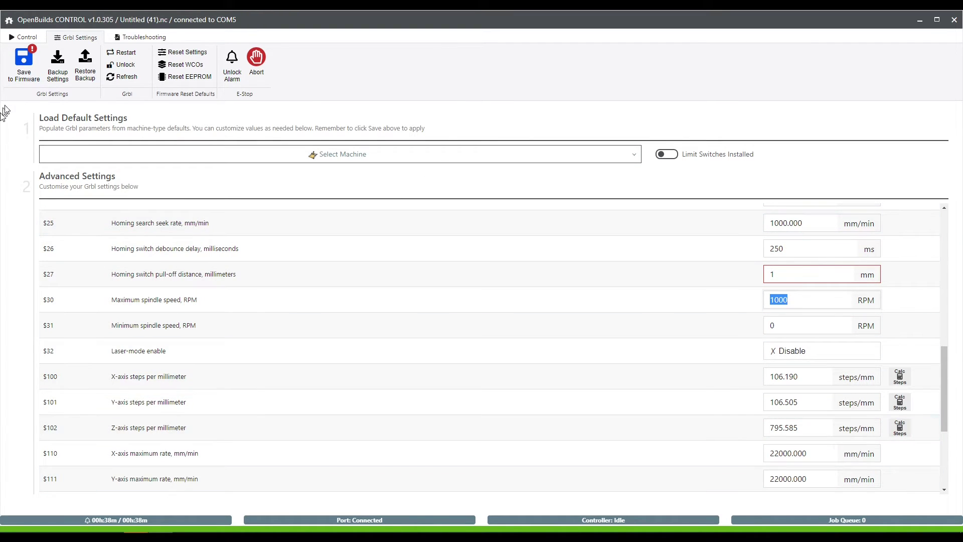
{"action": "left_click", "coordinate": [19, 73]}
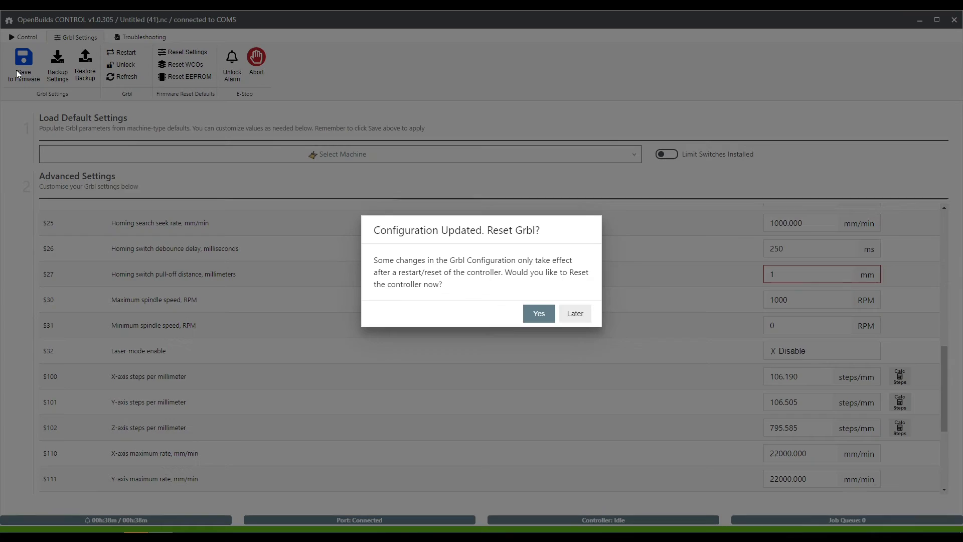
{"action": "left_click", "coordinate": [547, 320]}
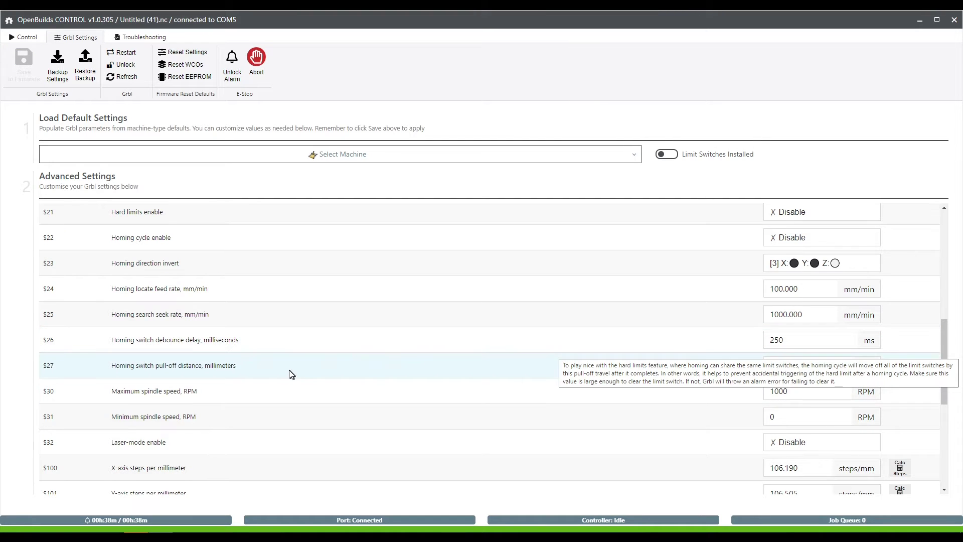
Step: Check the saved homing switch pull-off distance and look over the axis steps per millimetre and maximum rate settings
{"action": "left_click_drag", "start_coordinate": [812, 365], "coordinate": [768, 367]}
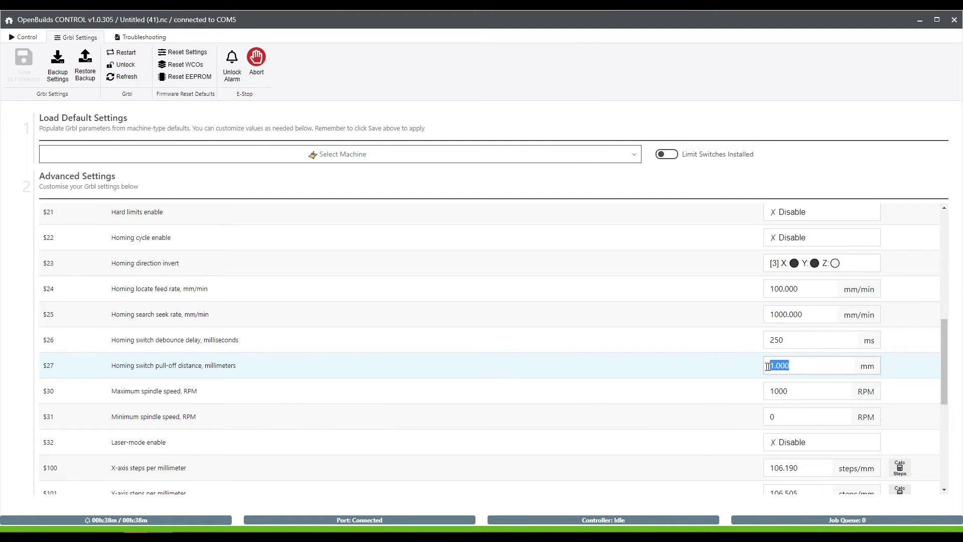
{"action": "left_click", "coordinate": [800, 367]}
{"action": "scroll", "coordinate": [508, 371], "scroll_direction": "down", "scroll_amount": 3}
{"action": "scroll", "coordinate": [508, 375], "scroll_direction": "down", "scroll_amount": 3}
{"action": "scroll", "coordinate": [688, 477], "scroll_direction": "up", "scroll_amount": 4}
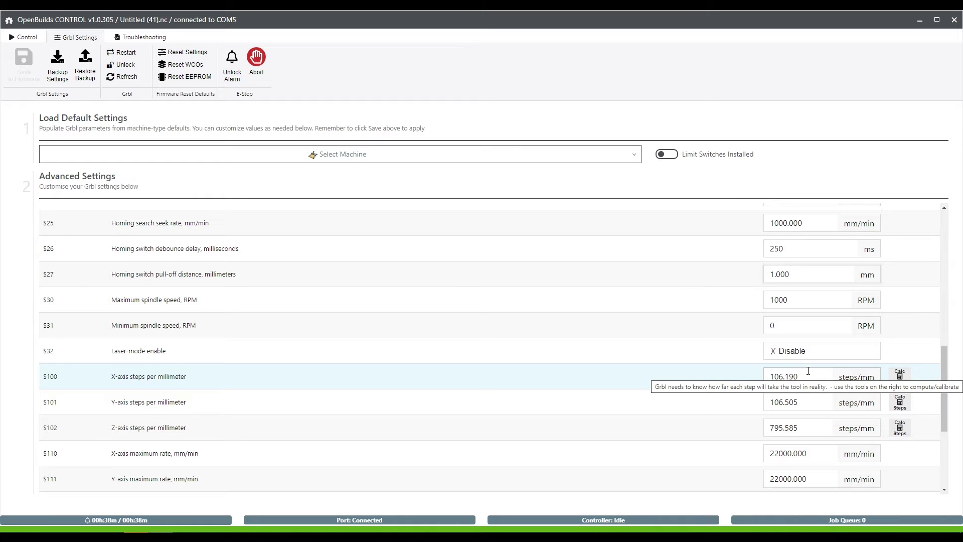
Step: Calculate the X-axis steps per millimetre with 1/32 microstepping and leave the calculator without applying the value
{"action": "left_click", "coordinate": [899, 378]}
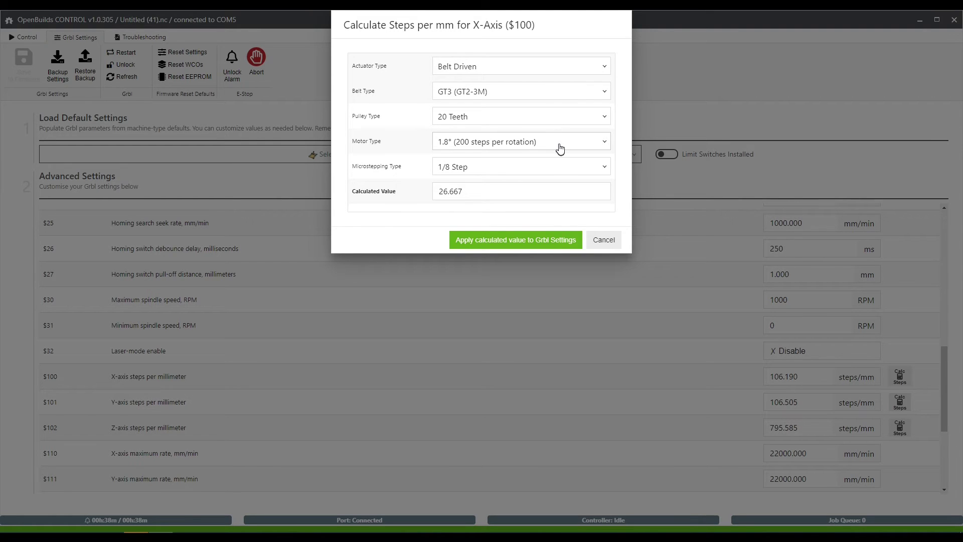
{"action": "left_click", "coordinate": [557, 168]}
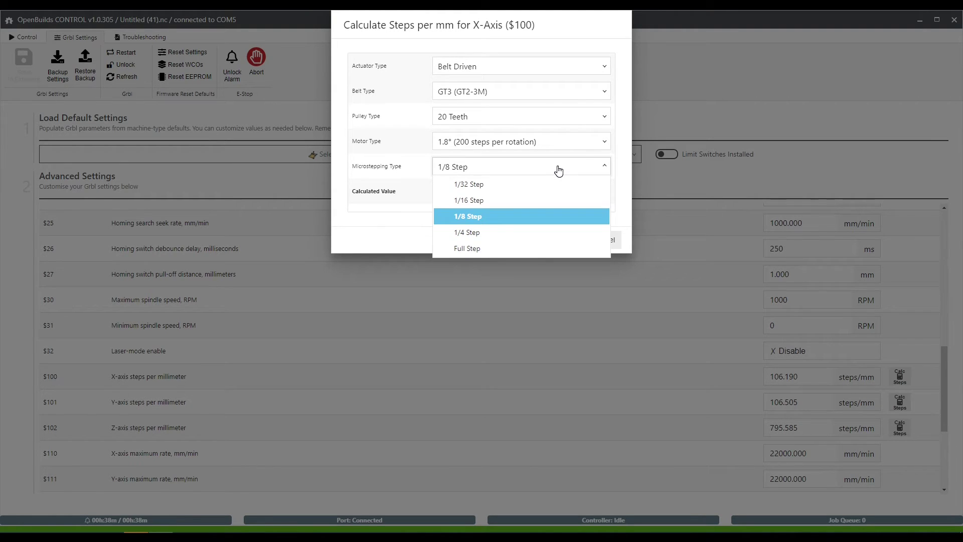
{"action": "left_click", "coordinate": [501, 188]}
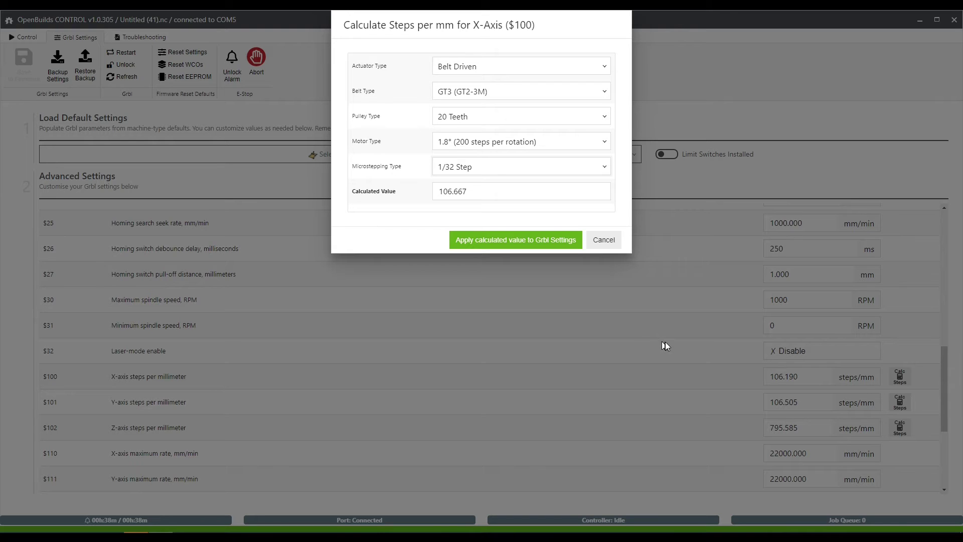
{"action": "left_click", "coordinate": [604, 239]}
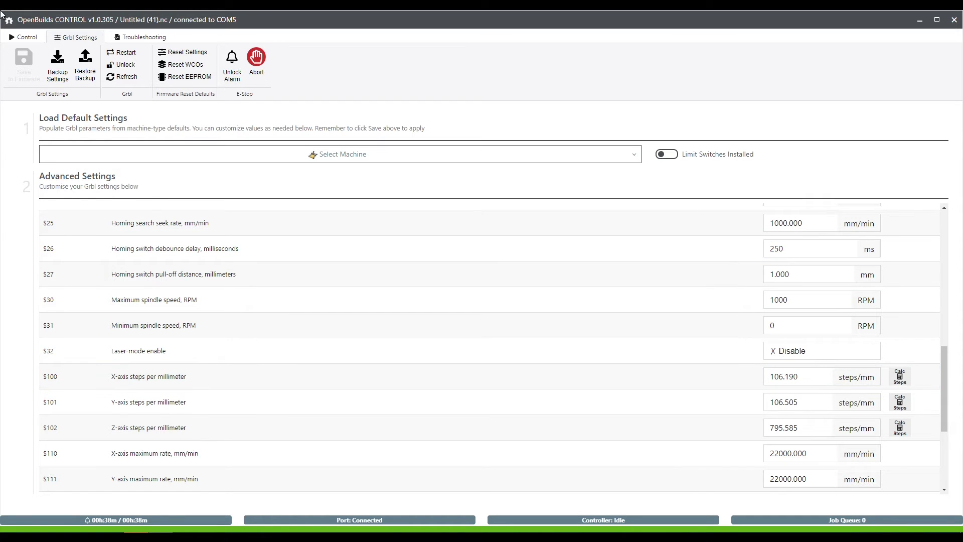
Step: Compare the belt-driven and leadscrew-driven actuator options and the leadscrew types in the X-axis steps calculator, then dismiss it without applying
{"action": "scroll", "coordinate": [540, 329], "scroll_direction": "up", "scroll_amount": 6}
{"action": "scroll", "coordinate": [656, 361], "scroll_direction": "down", "scroll_amount": 8}
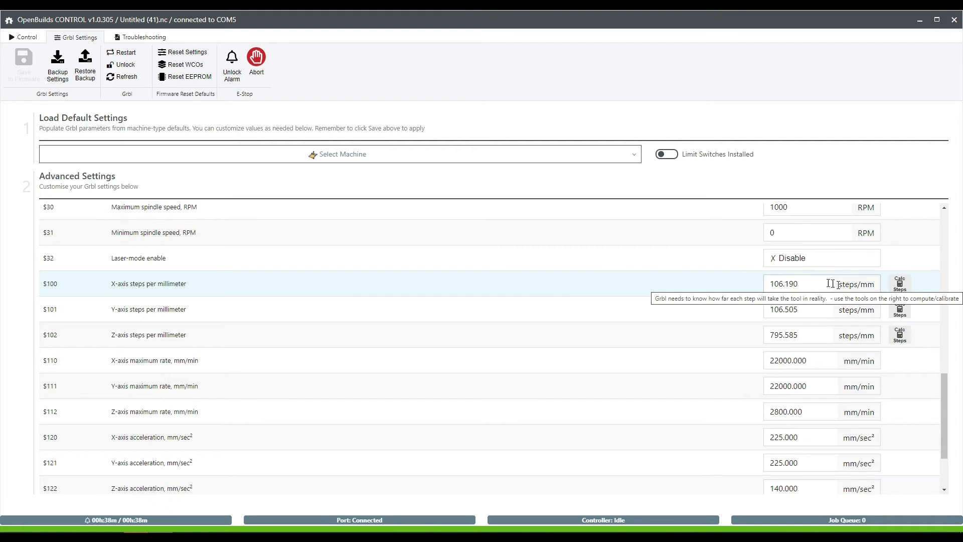
{"action": "left_click", "coordinate": [900, 283]}
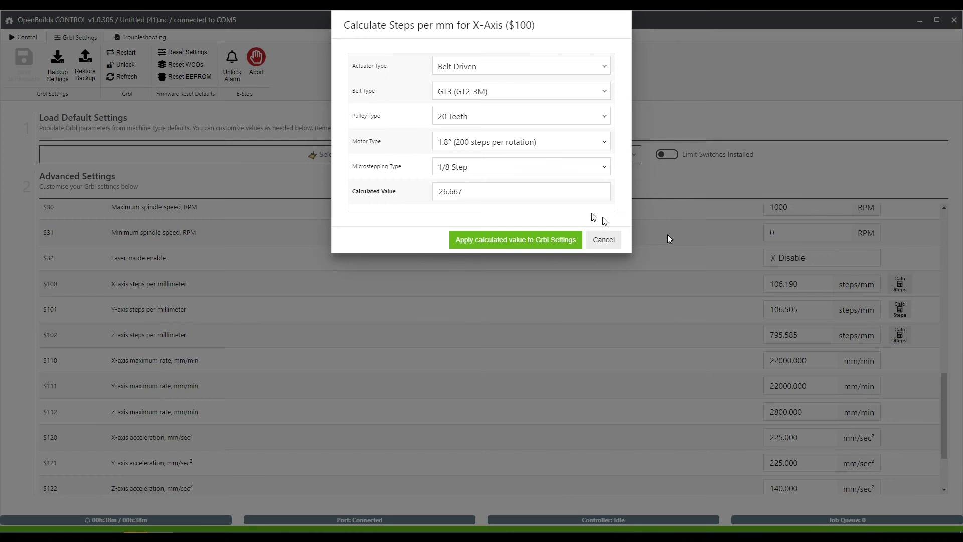
{"action": "left_click", "coordinate": [543, 69]}
{"action": "left_click", "coordinate": [536, 95]}
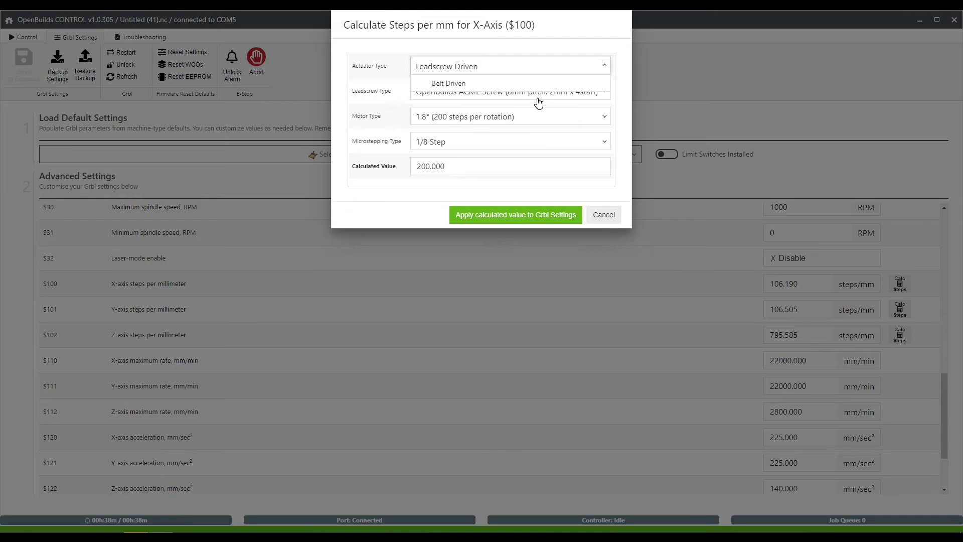
{"action": "left_click", "coordinate": [524, 71]}
{"action": "left_click", "coordinate": [517, 82]}
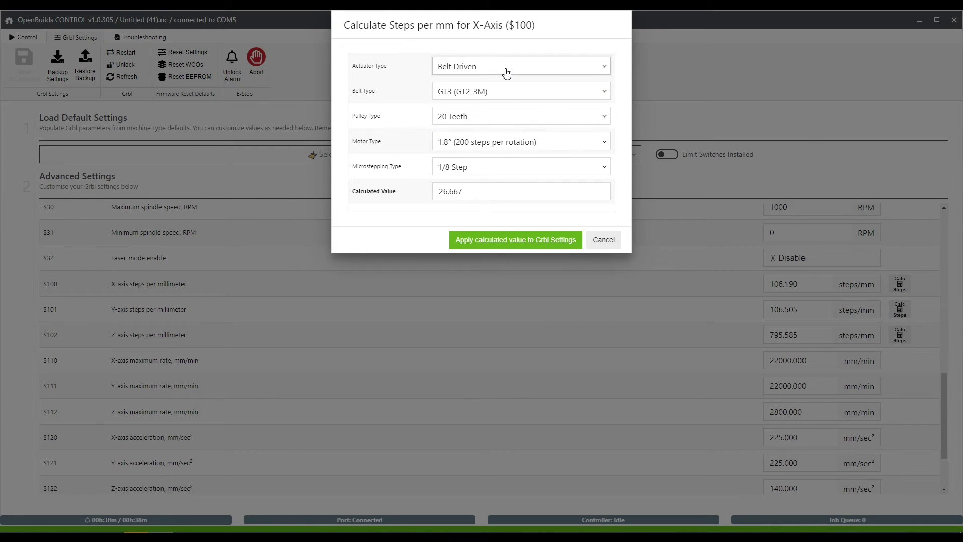
{"action": "left_click", "coordinate": [507, 70]}
{"action": "left_click", "coordinate": [505, 96]}
{"action": "left_click", "coordinate": [507, 92]}
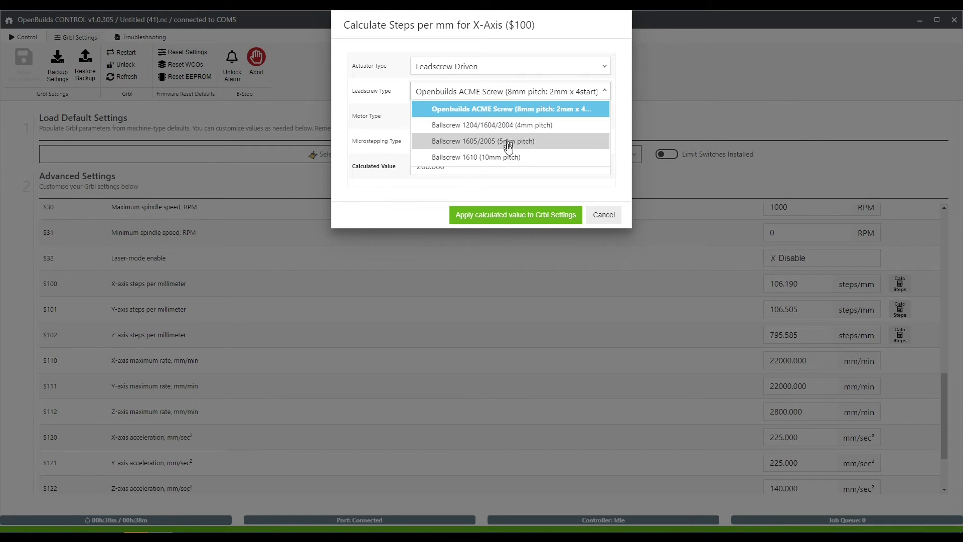
{"action": "left_click", "coordinate": [428, 307]}
Step: Look through the machine presets for loading default Grbl settings, including the OpenBuilds WorkBee sizes, without choosing one
{"action": "scroll", "coordinate": [428, 307], "scroll_direction": "up", "scroll_amount": 15}
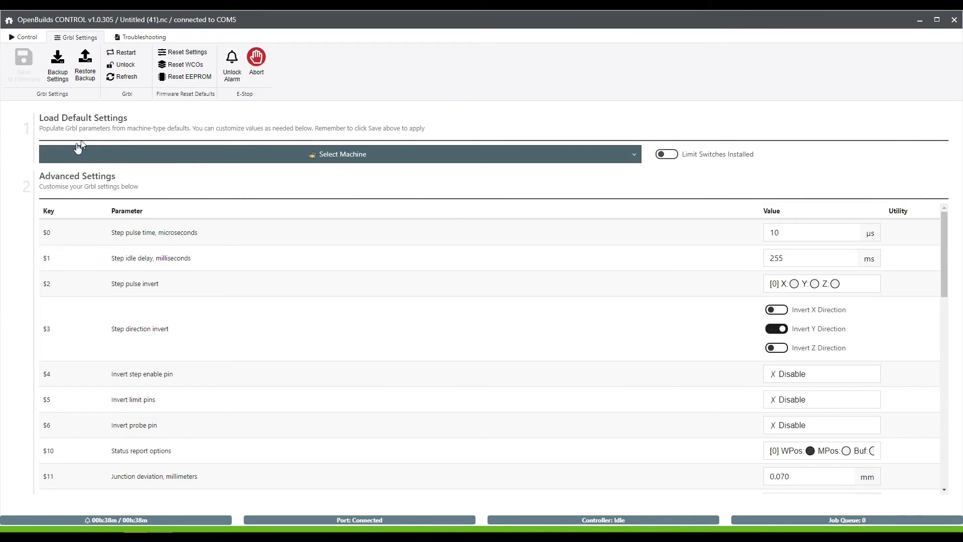
{"action": "left_click", "coordinate": [554, 158]}
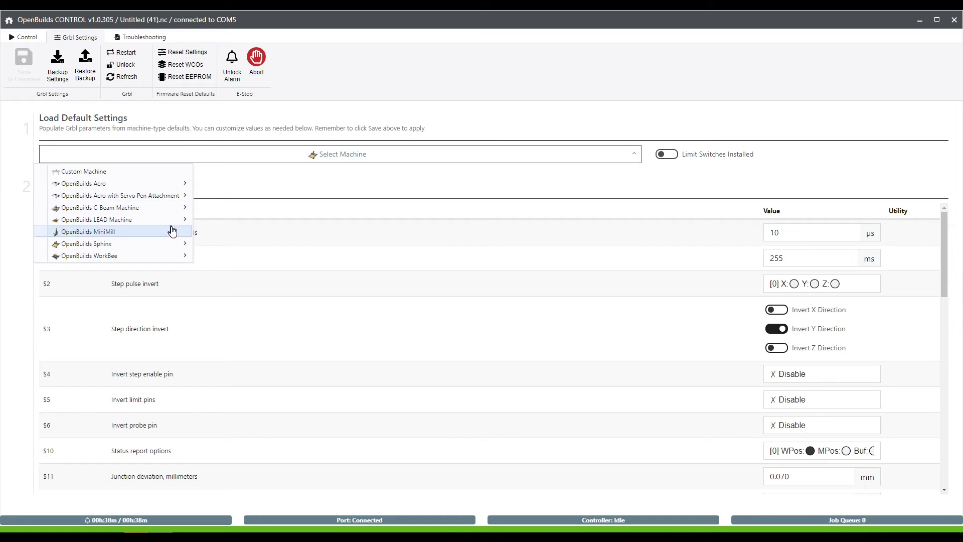
{"action": "left_click", "coordinate": [178, 256]}
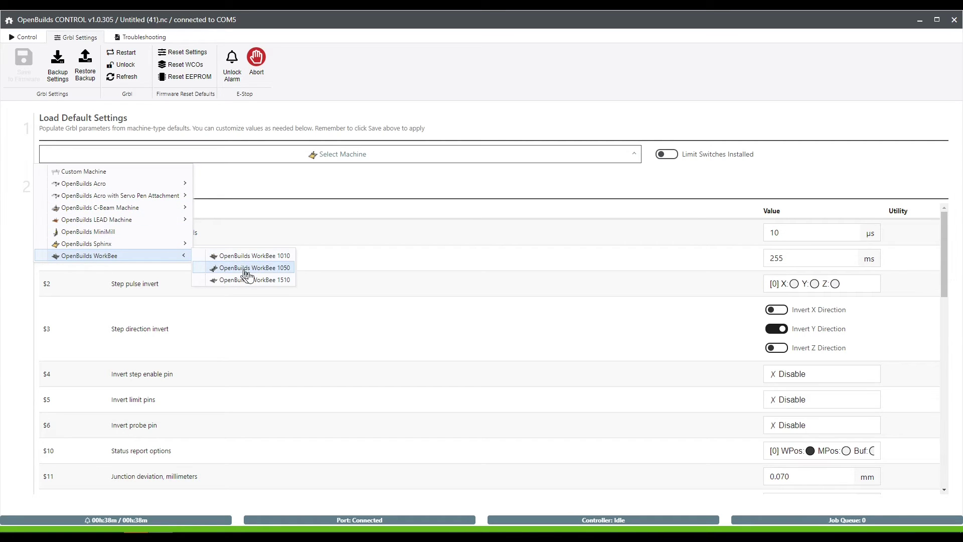
{"action": "left_click", "coordinate": [510, 125]}
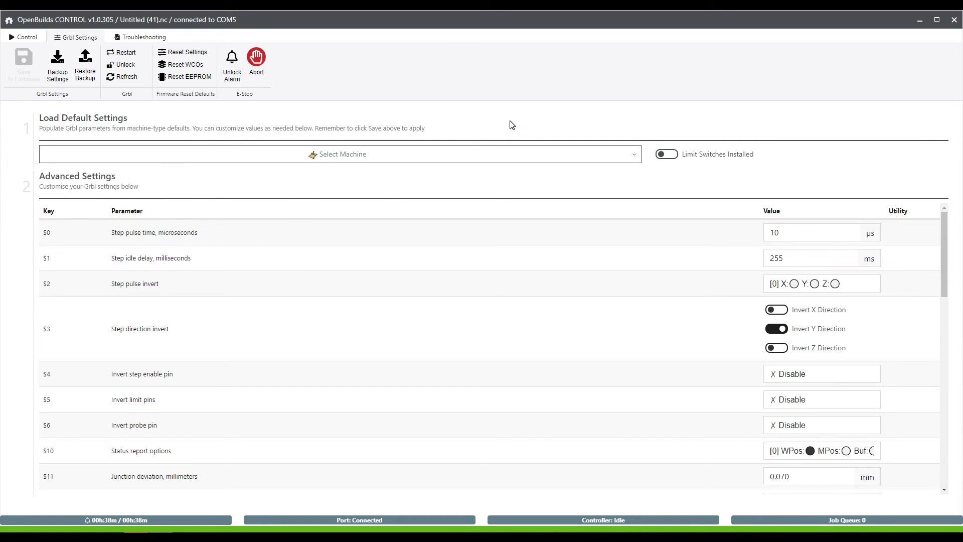
{"action": "left_click", "coordinate": [450, 160]}
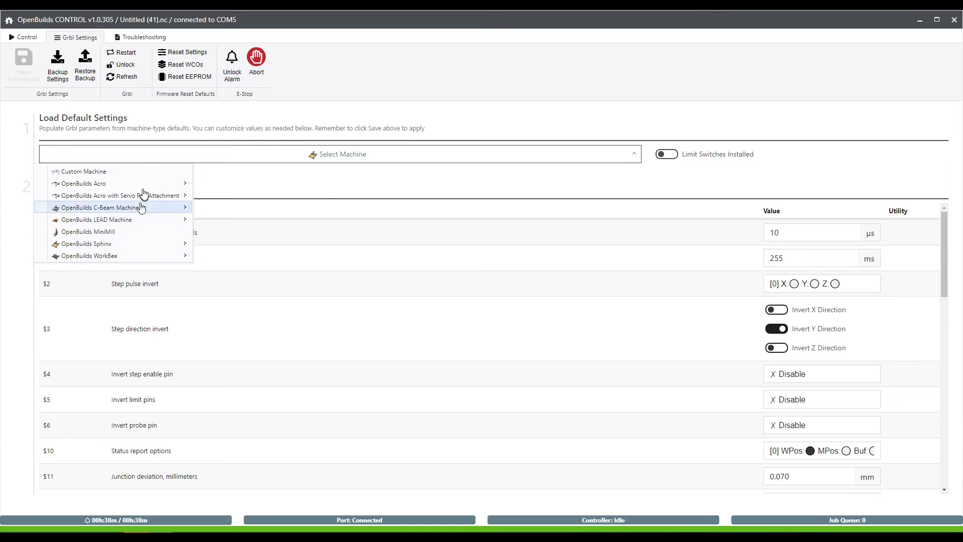
{"action": "left_click", "coordinate": [154, 136]}
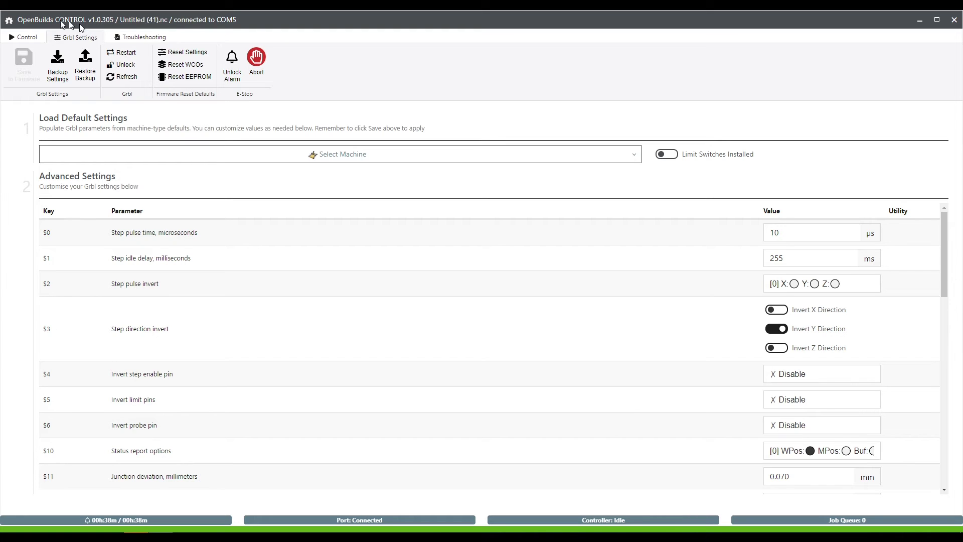
Step: Review the troubleshooting information and disable the 3D viewer system through the application diagnostics
{"action": "left_click", "coordinate": [140, 38]}
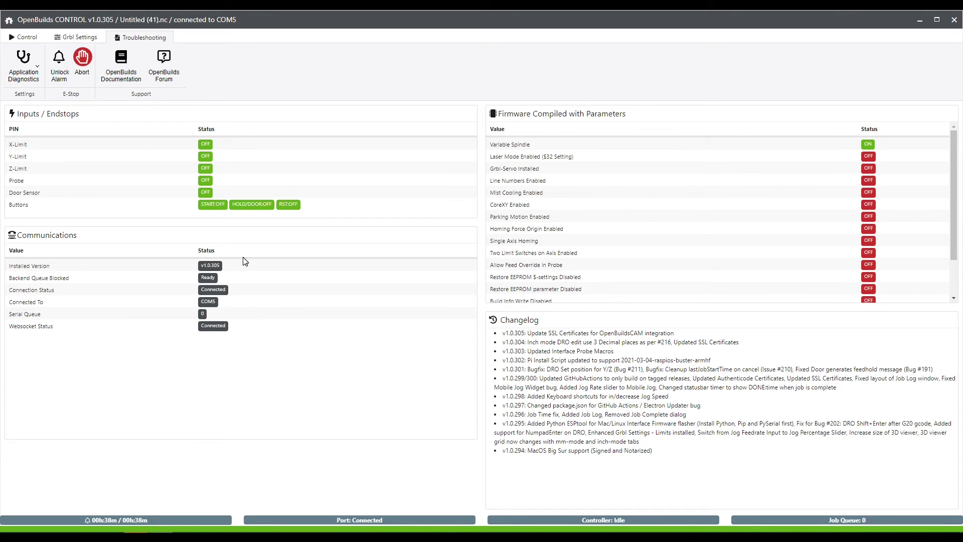
{"action": "left_click", "coordinate": [28, 75]}
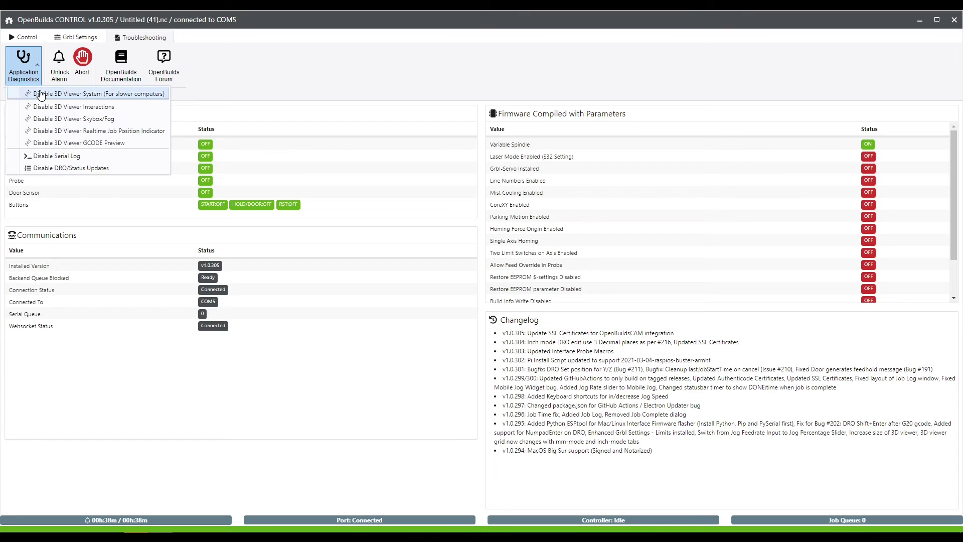
{"action": "left_click", "coordinate": [93, 95]}
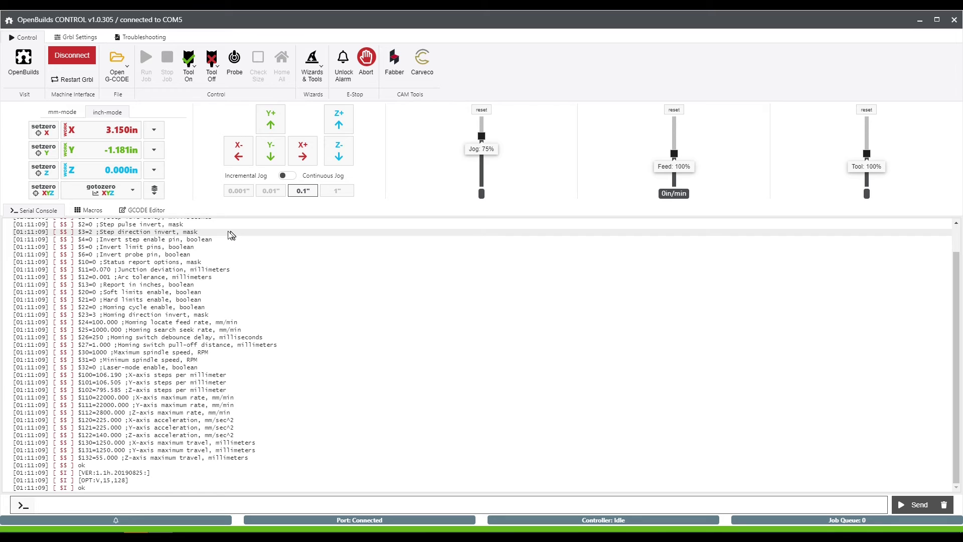
Step: Disable the DRO and status updates through the application diagnostics and switch the position readout to mm-mode
{"action": "left_click", "coordinate": [147, 40]}
{"action": "left_click", "coordinate": [36, 79]}
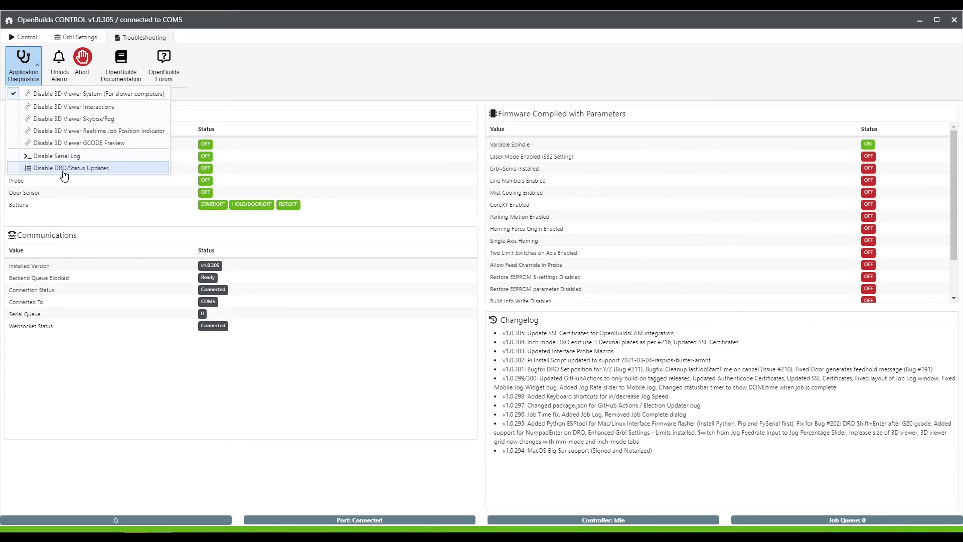
{"action": "left_click", "coordinate": [36, 169]}
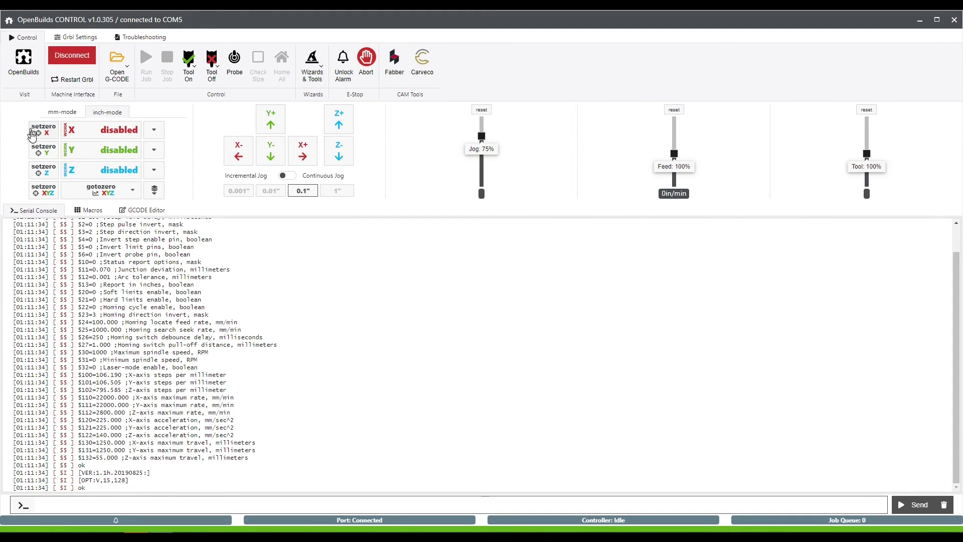
{"action": "left_click", "coordinate": [70, 113]}
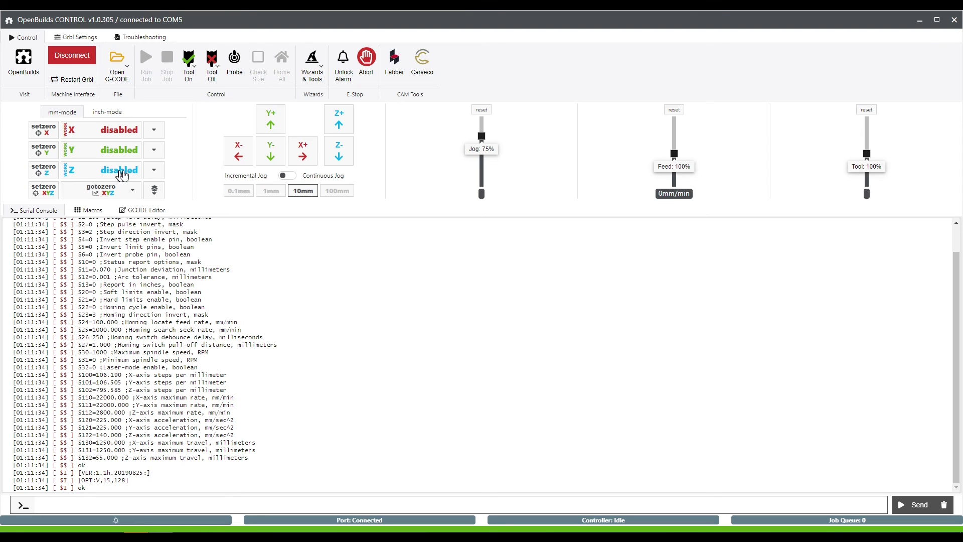
Step: Re-enable the DRO and status updates in the application diagnostics
{"action": "left_click", "coordinate": [136, 37]}
{"action": "left_click", "coordinate": [30, 66]}
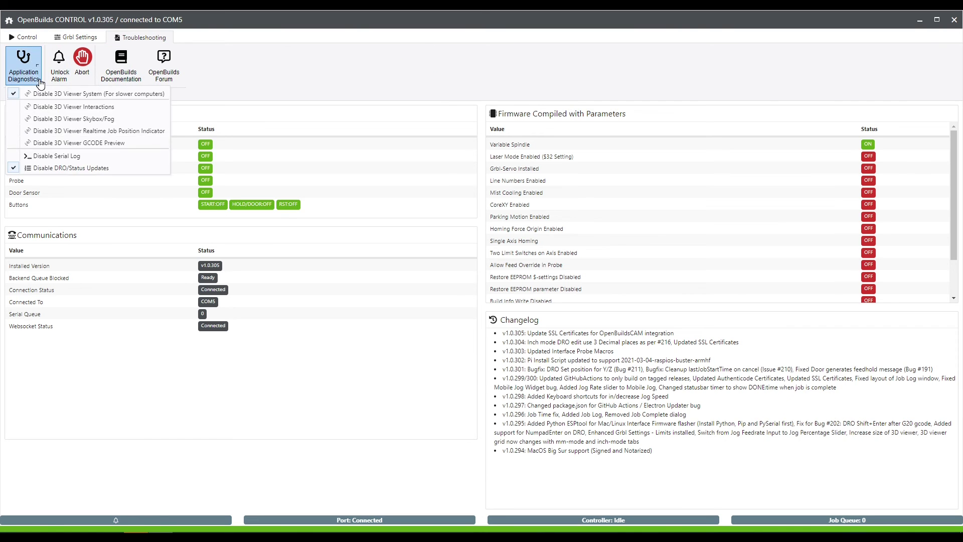
{"action": "left_click", "coordinate": [70, 167]}
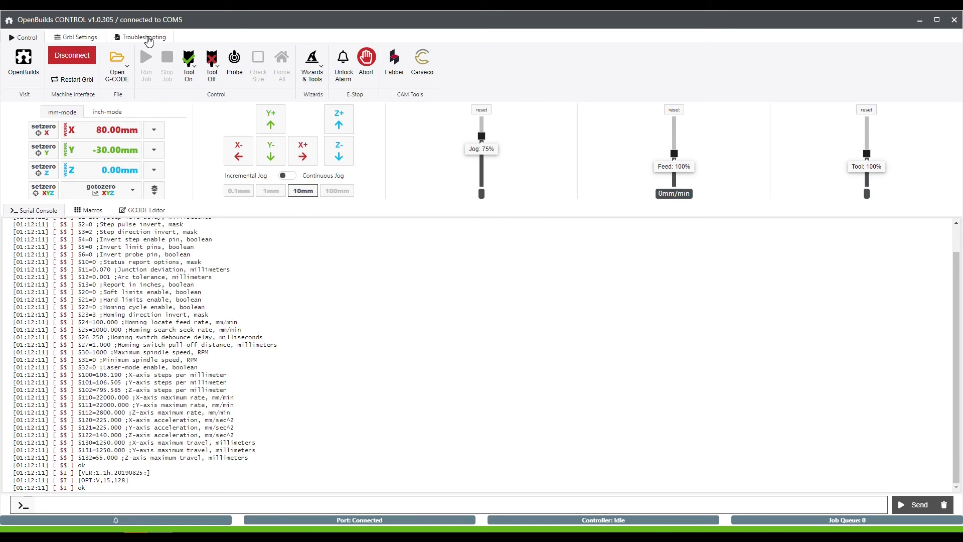
Step: Turn the 3D viewer system back on in the application diagnostics
{"action": "left_click", "coordinate": [145, 37]}
{"action": "left_click", "coordinate": [29, 68]}
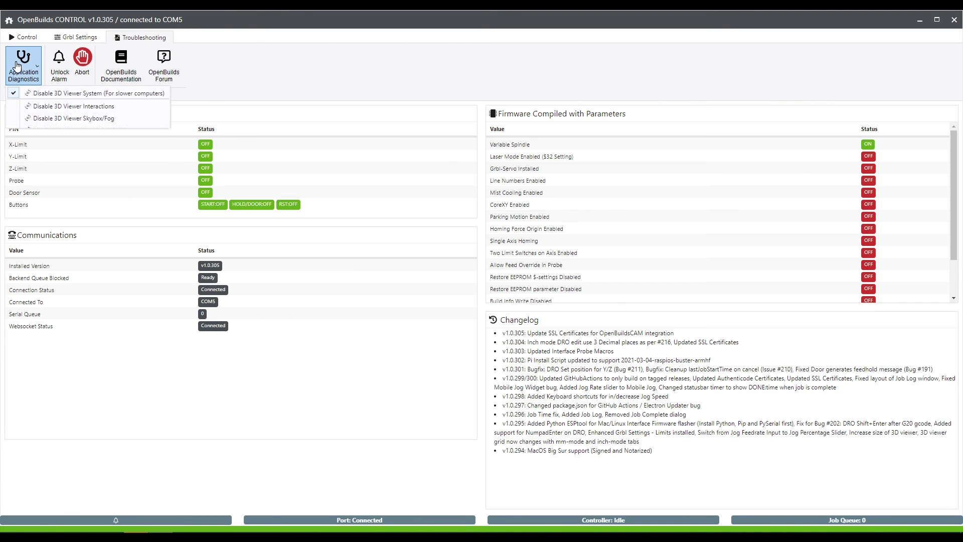
{"action": "left_click", "coordinate": [42, 93]}
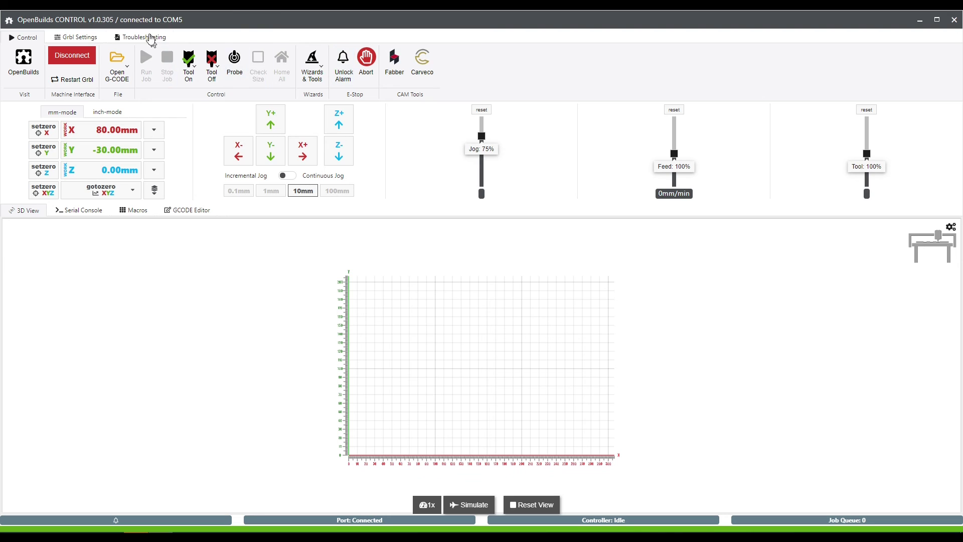
Step: Examine the options for setting and going to the pre-defined positions G28 and G30
{"action": "left_click", "coordinate": [154, 190]}
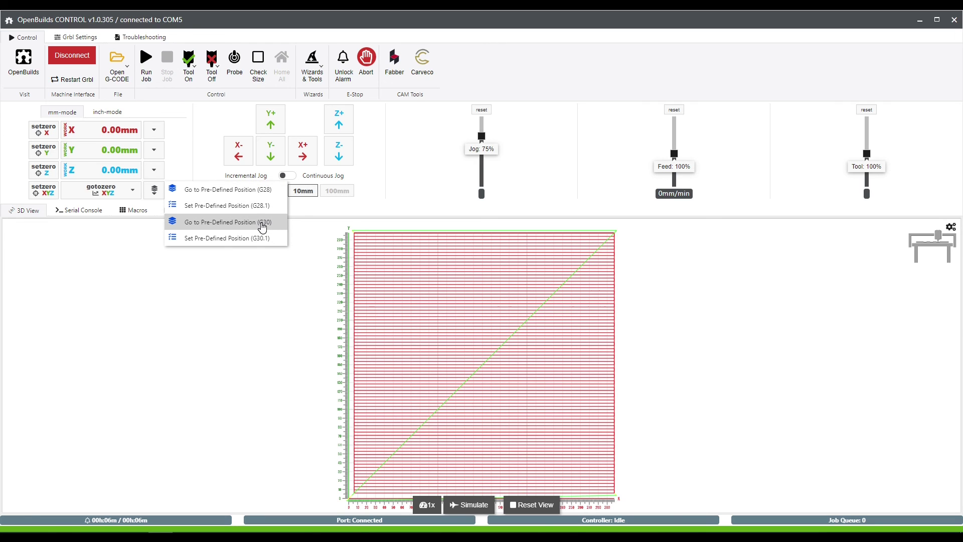
{"action": "left_click", "coordinate": [155, 193]}
{"action": "left_click", "coordinate": [155, 191]}
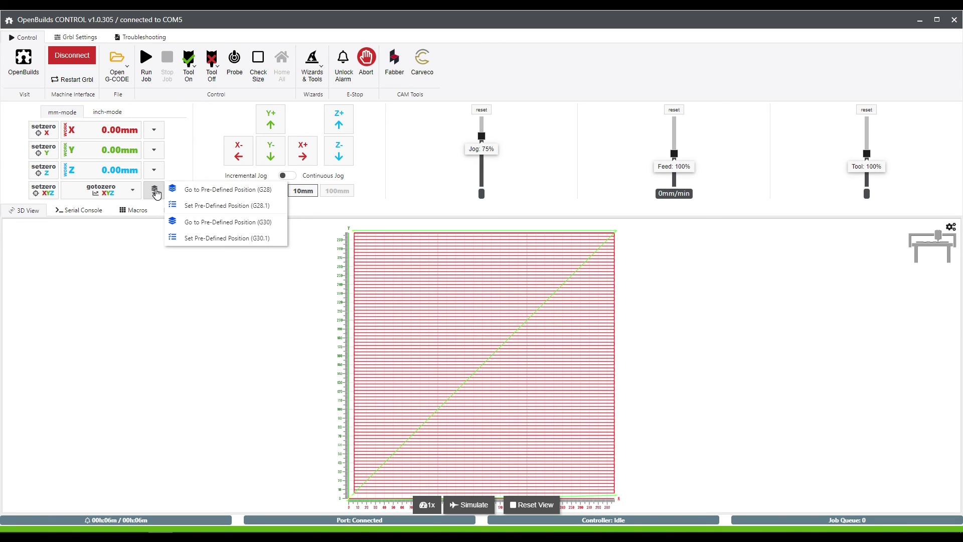
{"action": "left_click", "coordinate": [155, 192]}
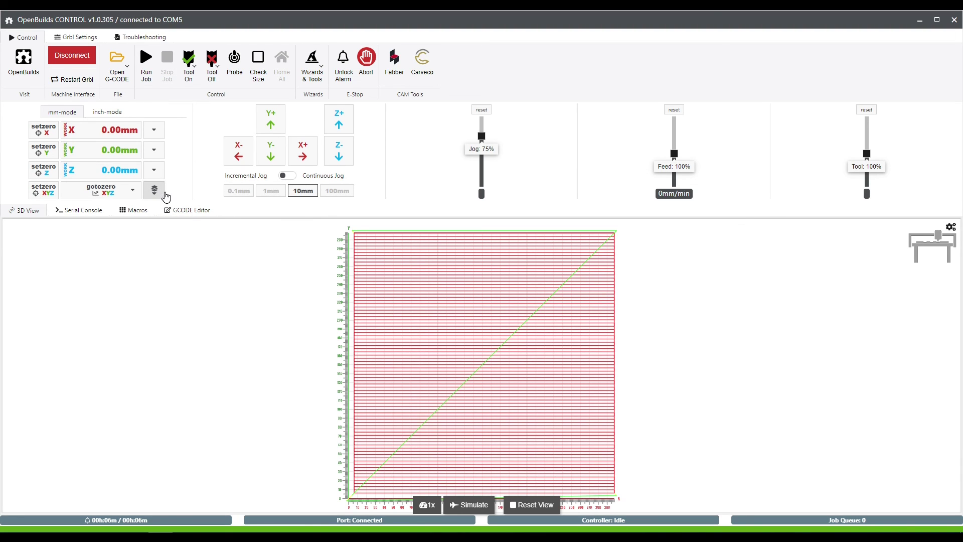
{"action": "left_click", "coordinate": [155, 193]}
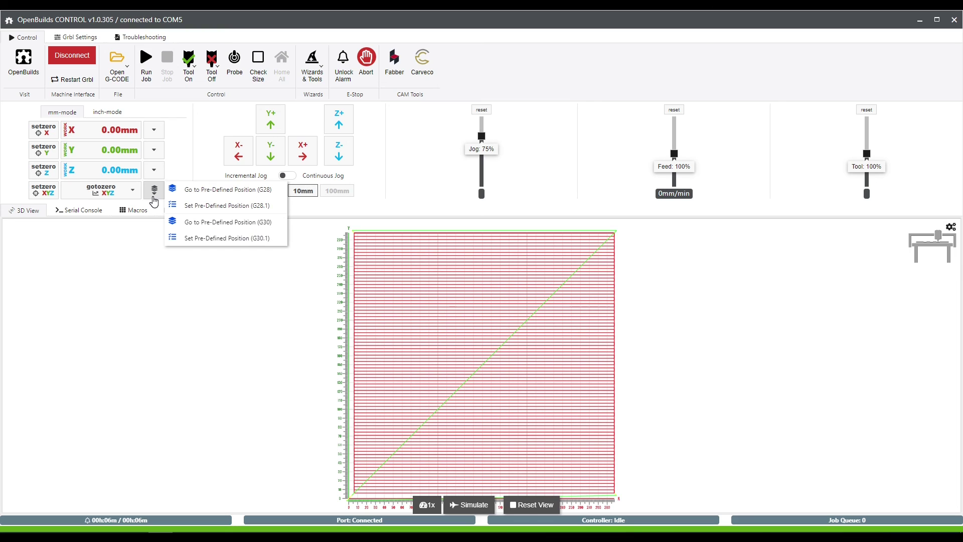